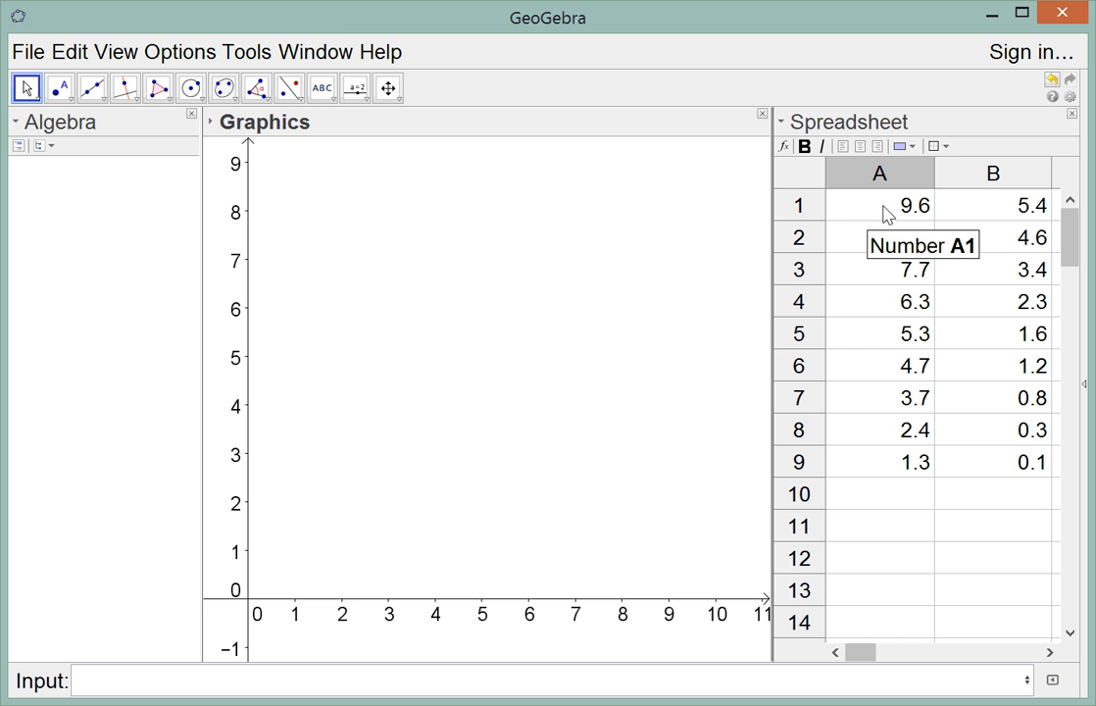
# Dismiss the virtual keyboard, then hide the Spreadsheet view and show it again.
pyautogui.click(880, 210)
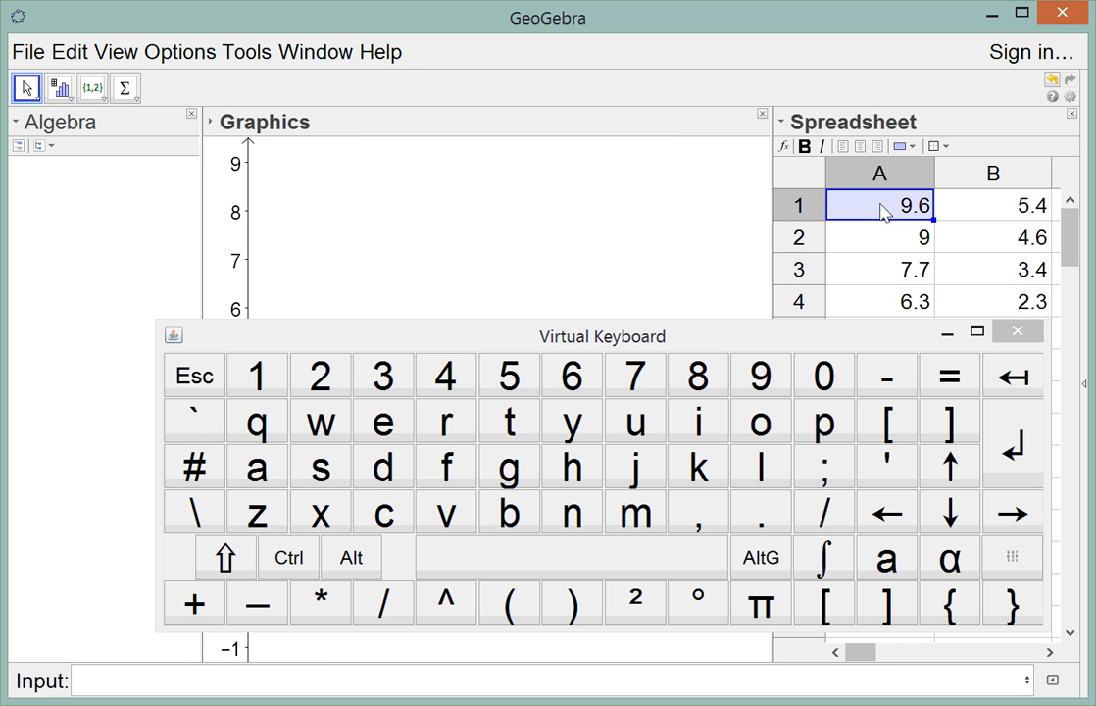
pyautogui.click(1015, 333)
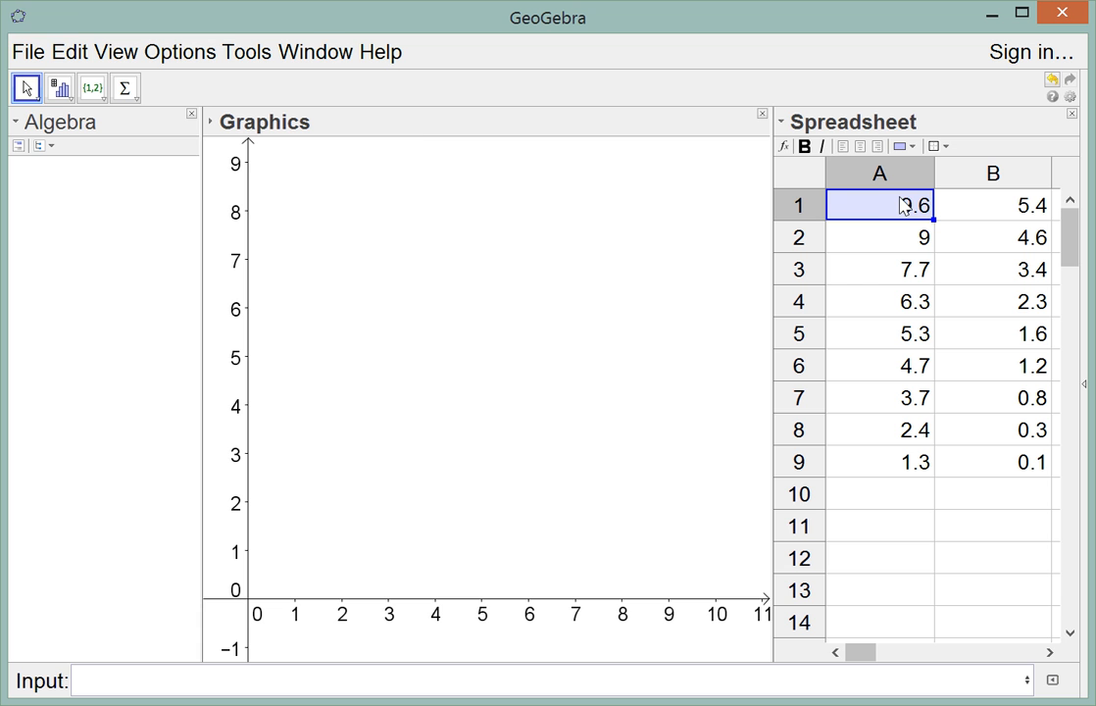
pyautogui.click(116, 61)
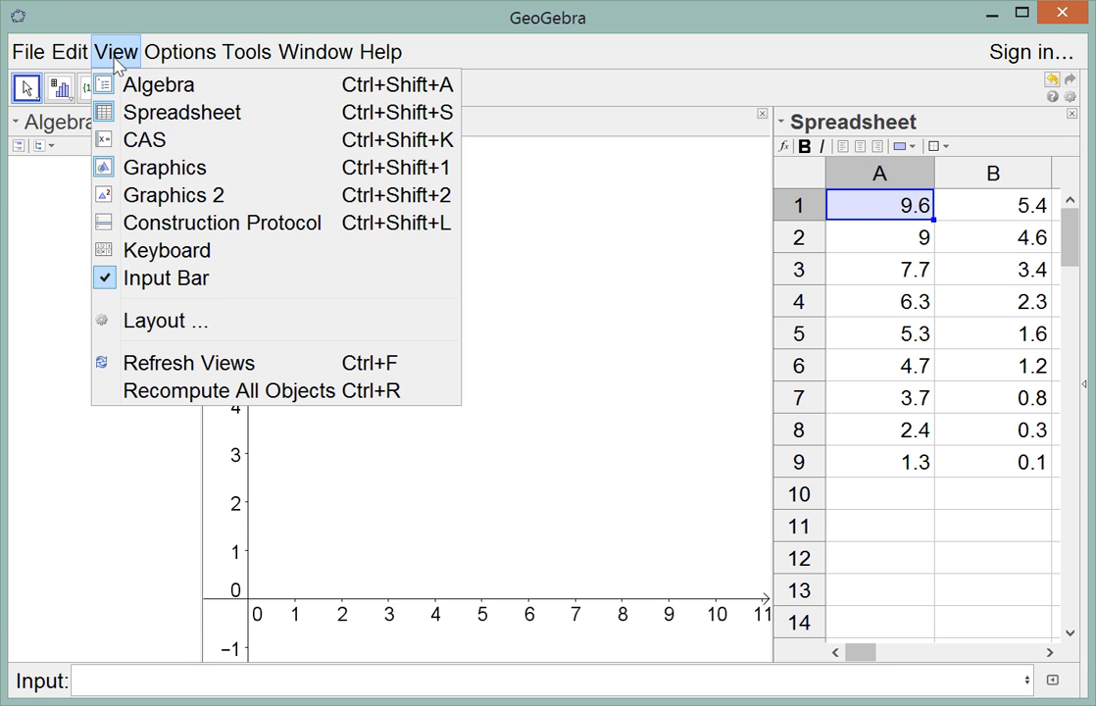
pyautogui.click(128, 116)
pyautogui.click(115, 51)
pyautogui.click(127, 114)
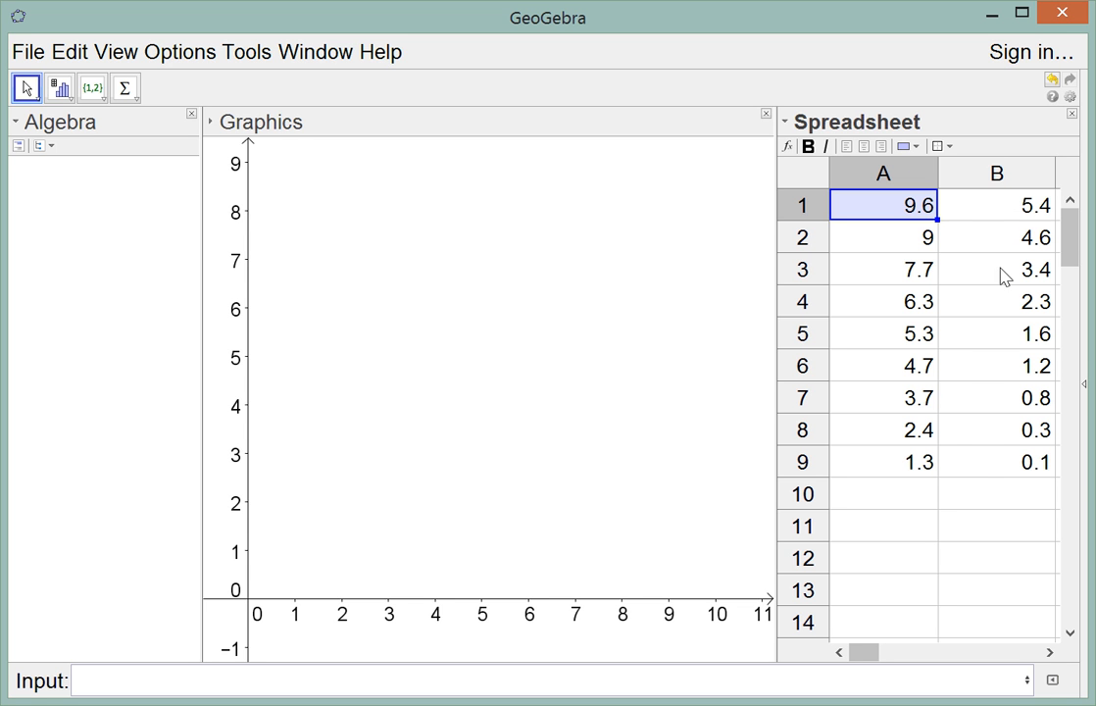
# Create a list of points from the spreadsheet data in cells A1:B9.
pyautogui.moveTo(931, 214); pyautogui.dragTo(971, 467)
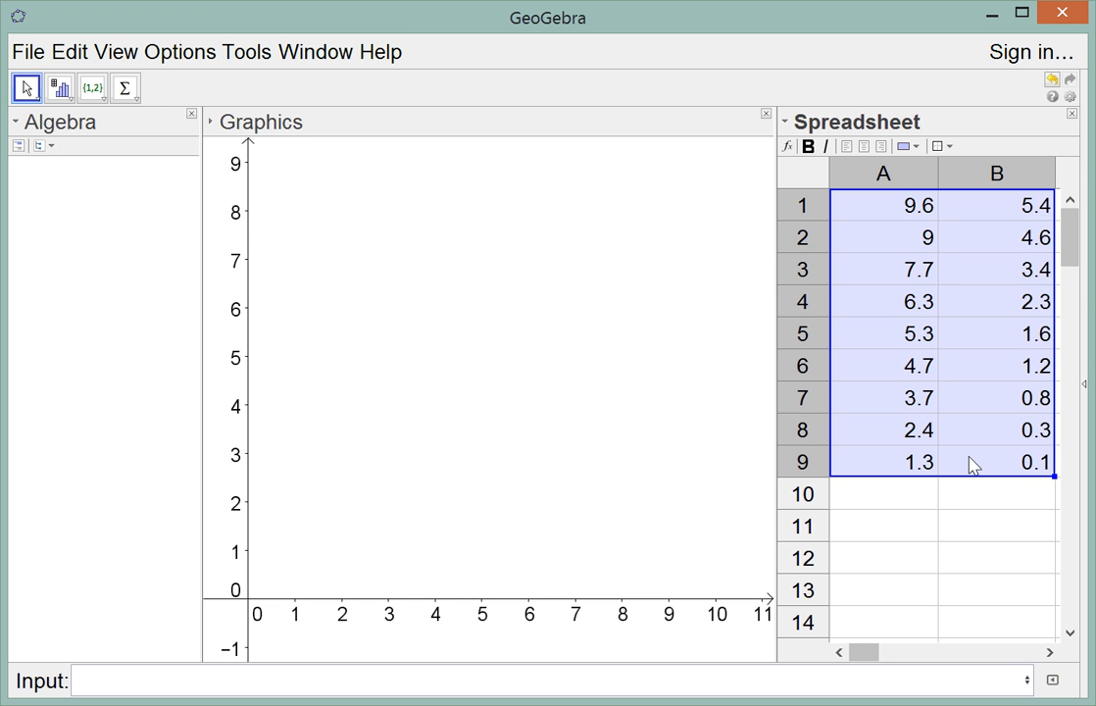
pyautogui.rightClick(877, 433)
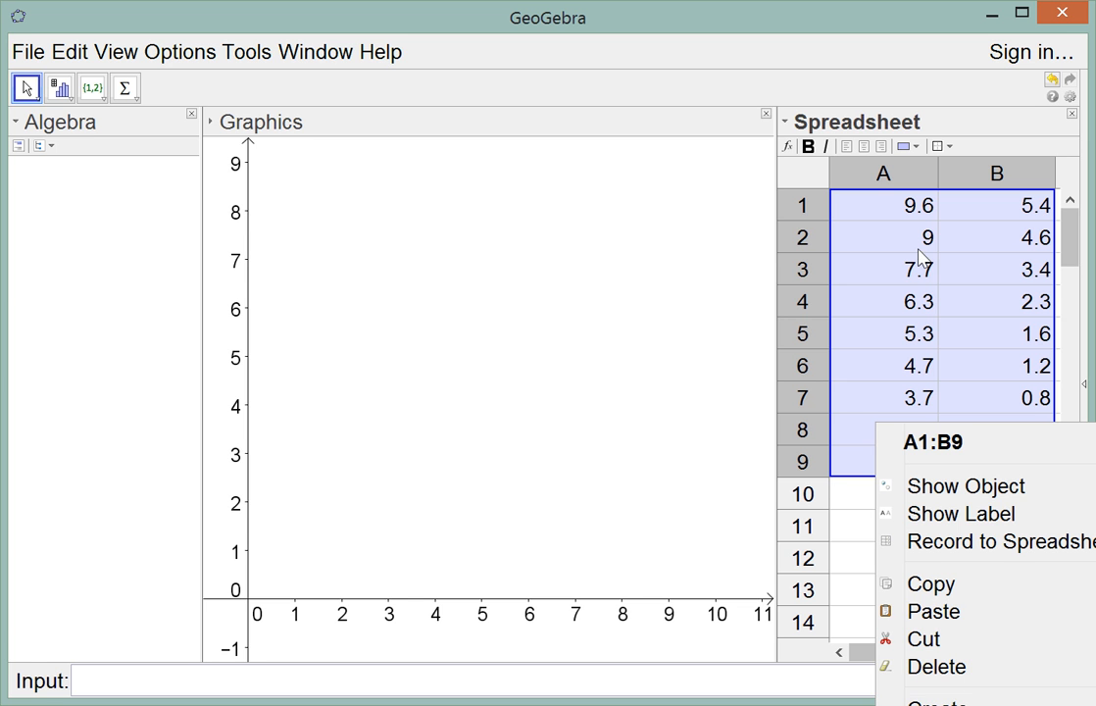
pyautogui.click(848, 206)
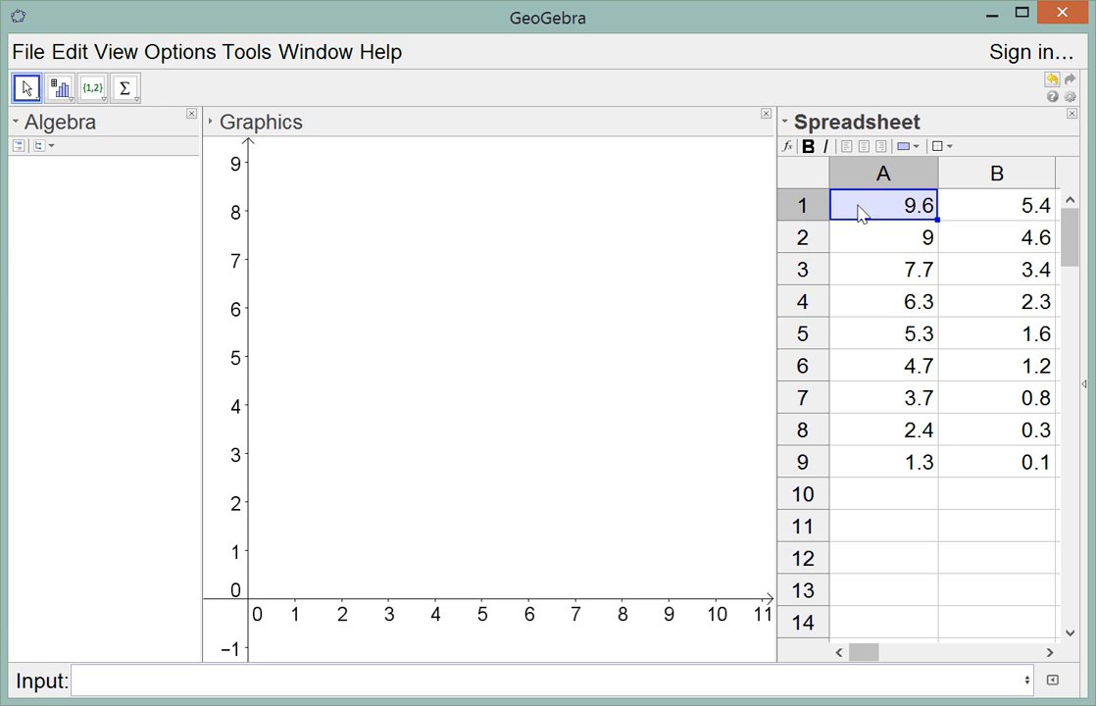
pyautogui.moveTo(865, 213); pyautogui.dragTo(946, 461)
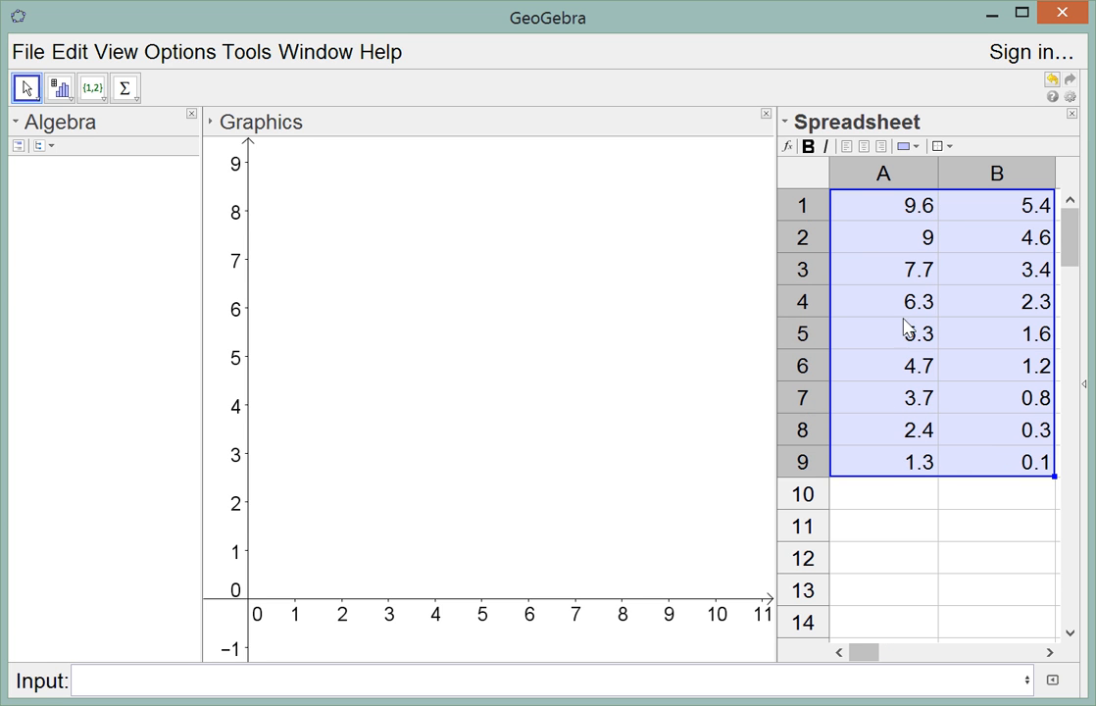
pyautogui.rightClick(836, 204)
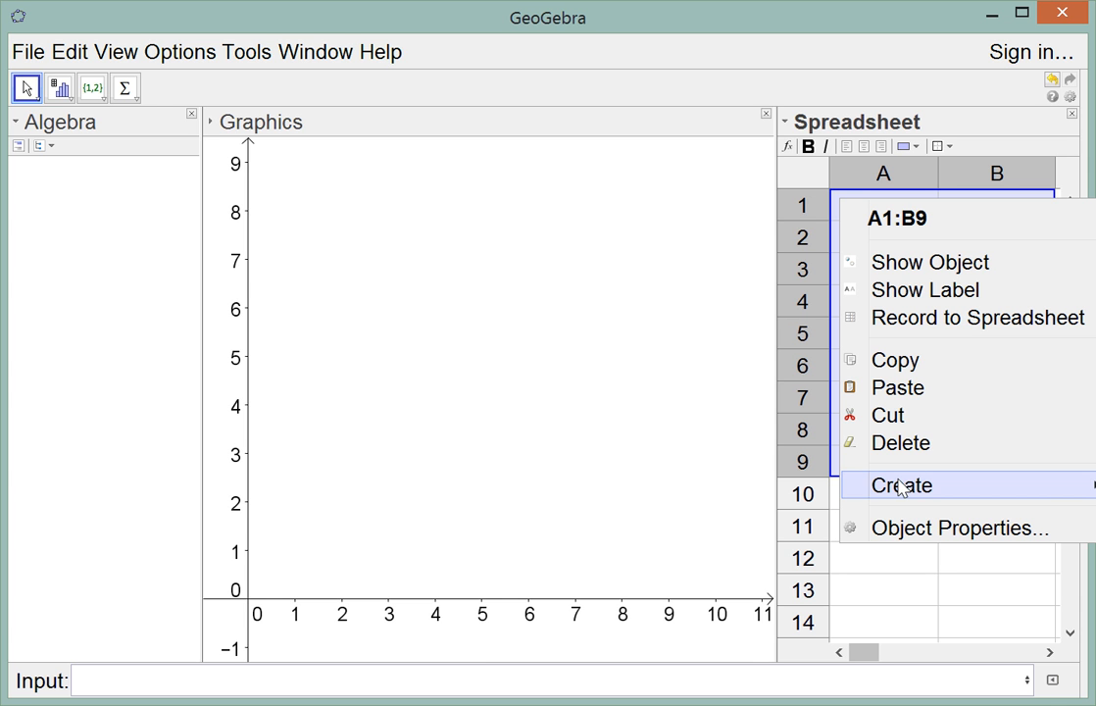
pyautogui.click(1094, 513)
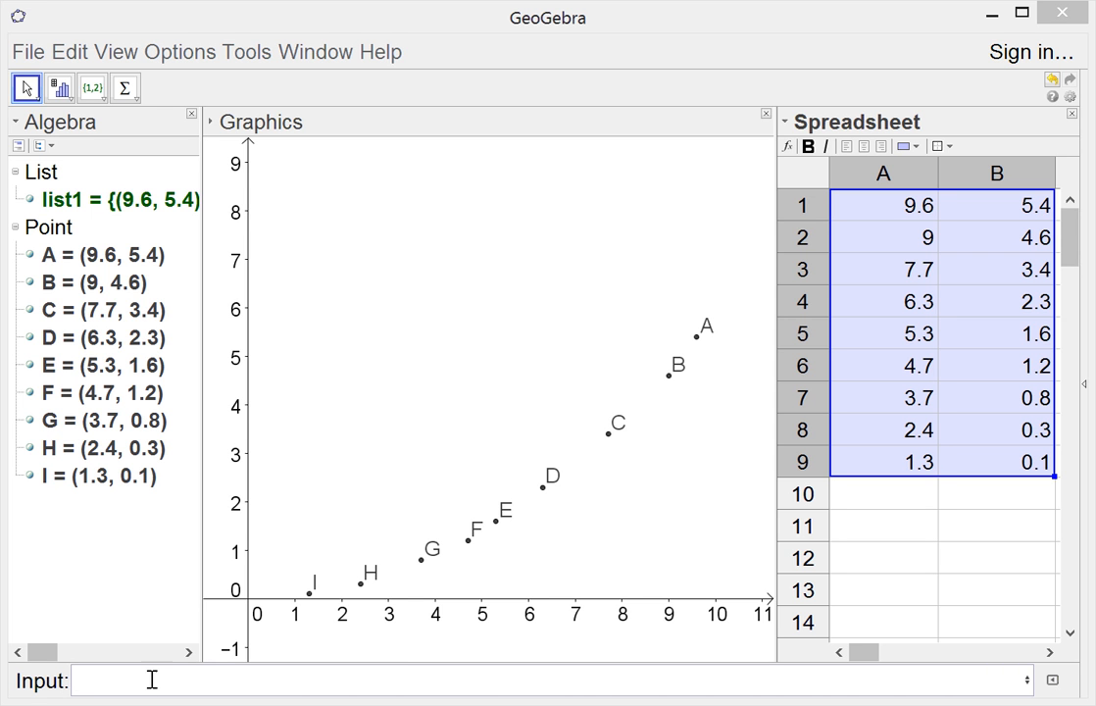
# Widen the input help and look through its full command list for the Fit commands.
pyautogui.click(1052, 681)
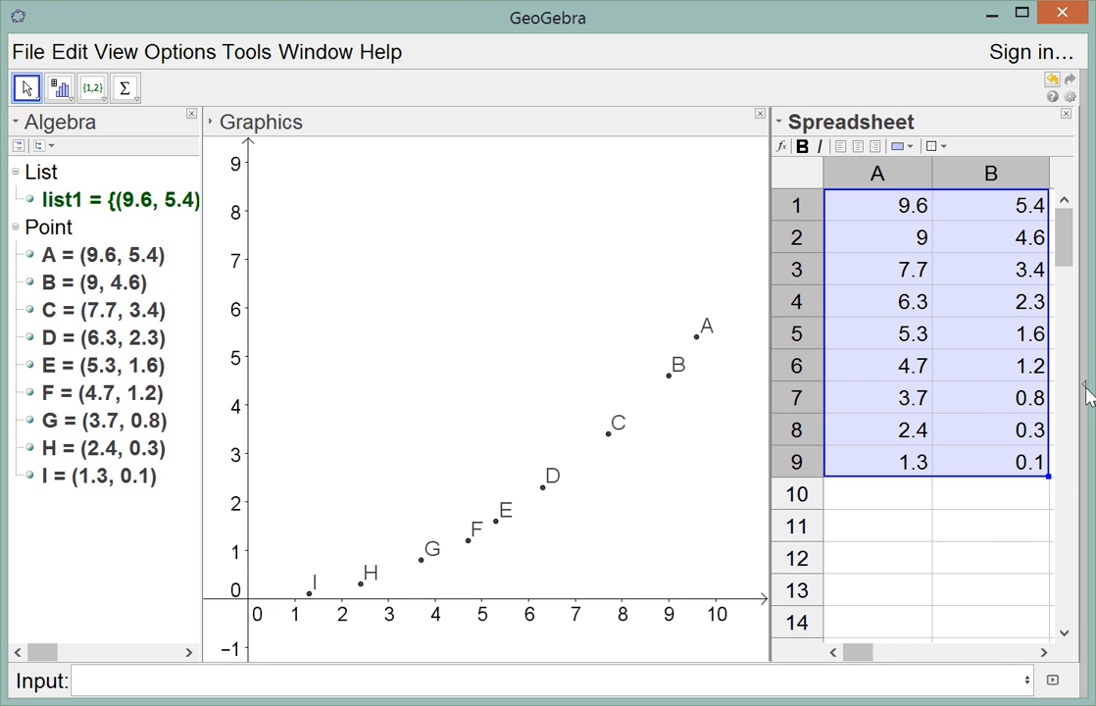
pyautogui.click(1086, 392)
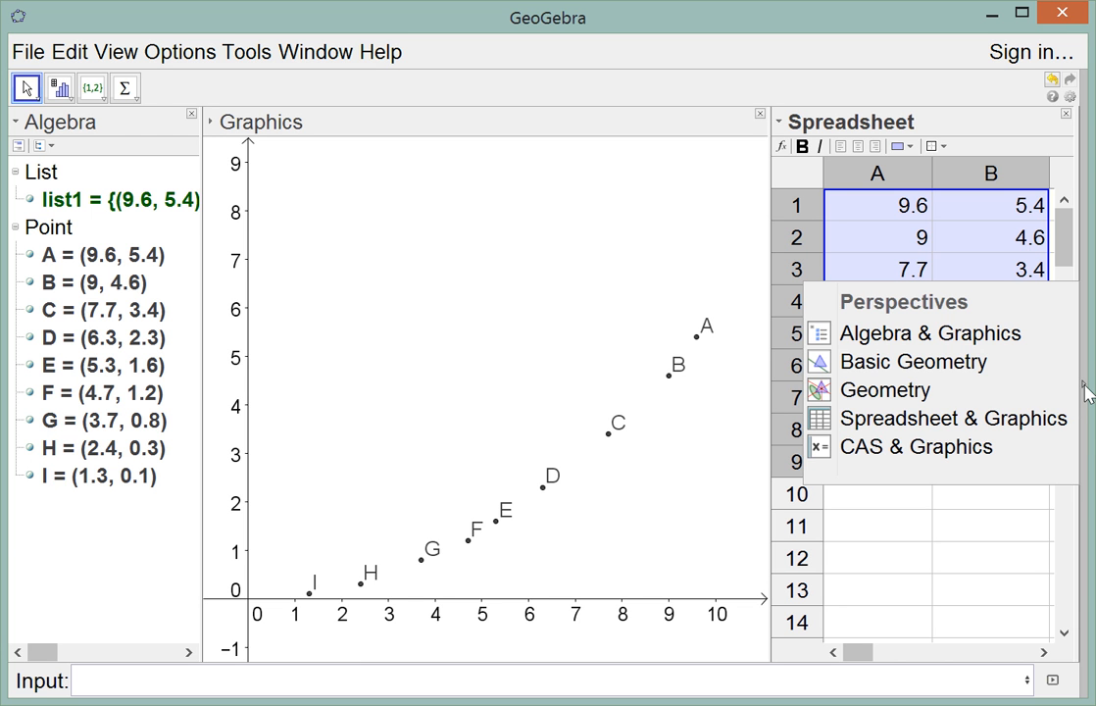
pyautogui.click(1086, 387)
pyautogui.moveTo(1074, 382); pyautogui.dragTo(803, 416)
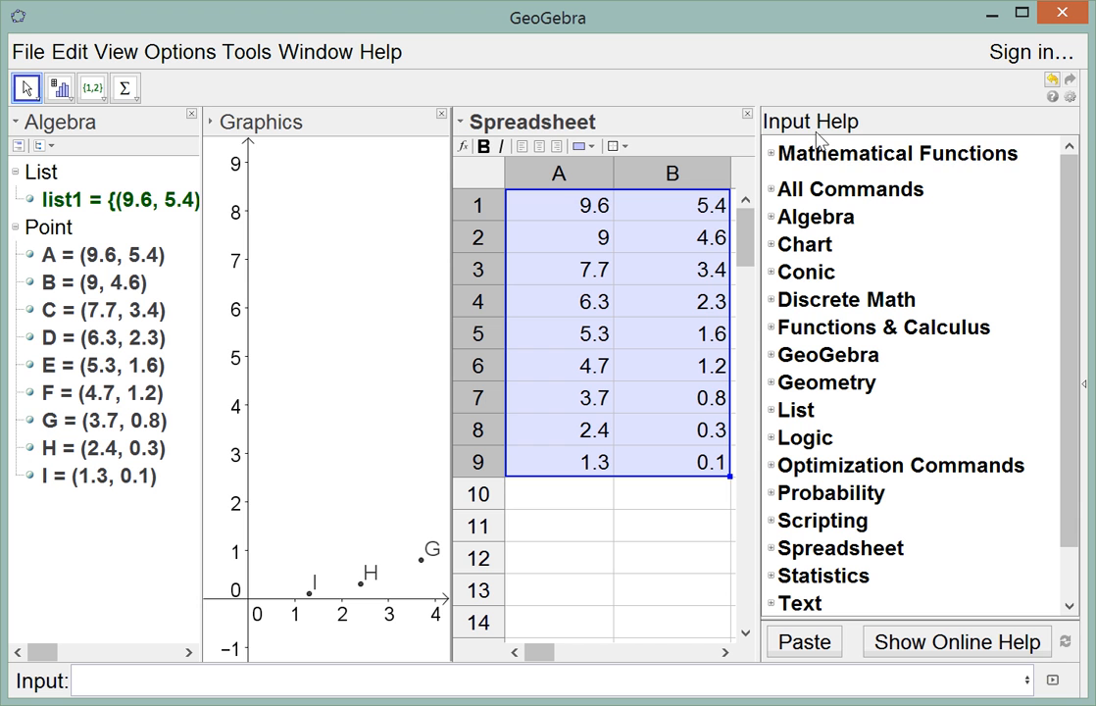
pyautogui.click(1051, 680)
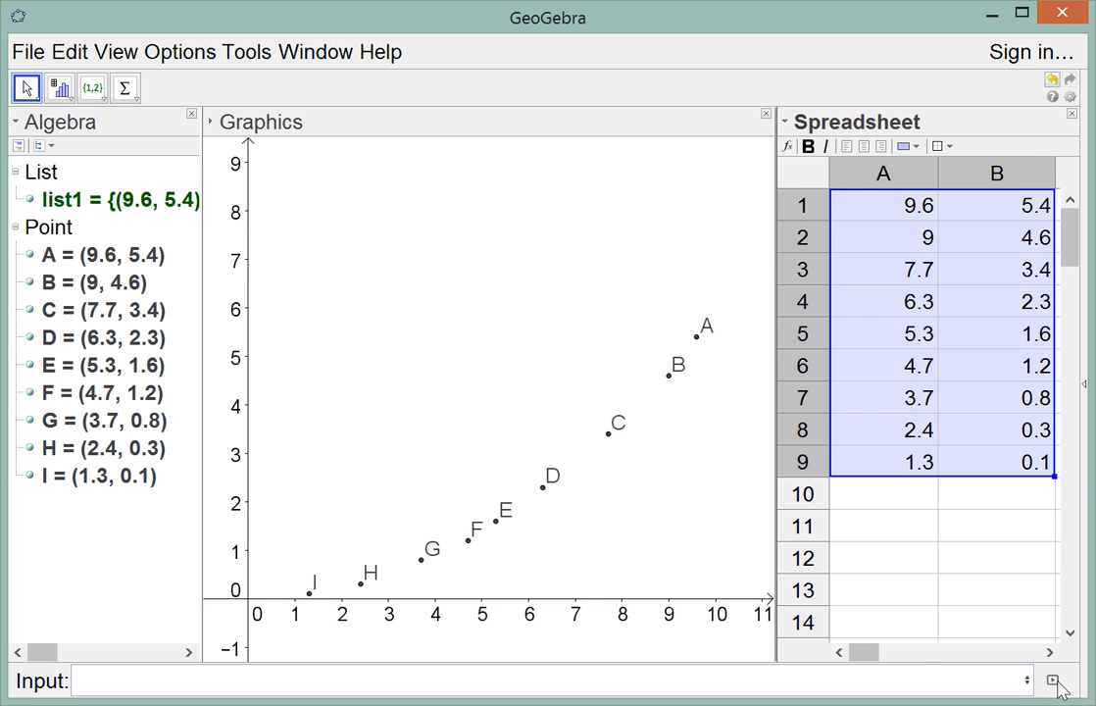
pyautogui.click(1051, 680)
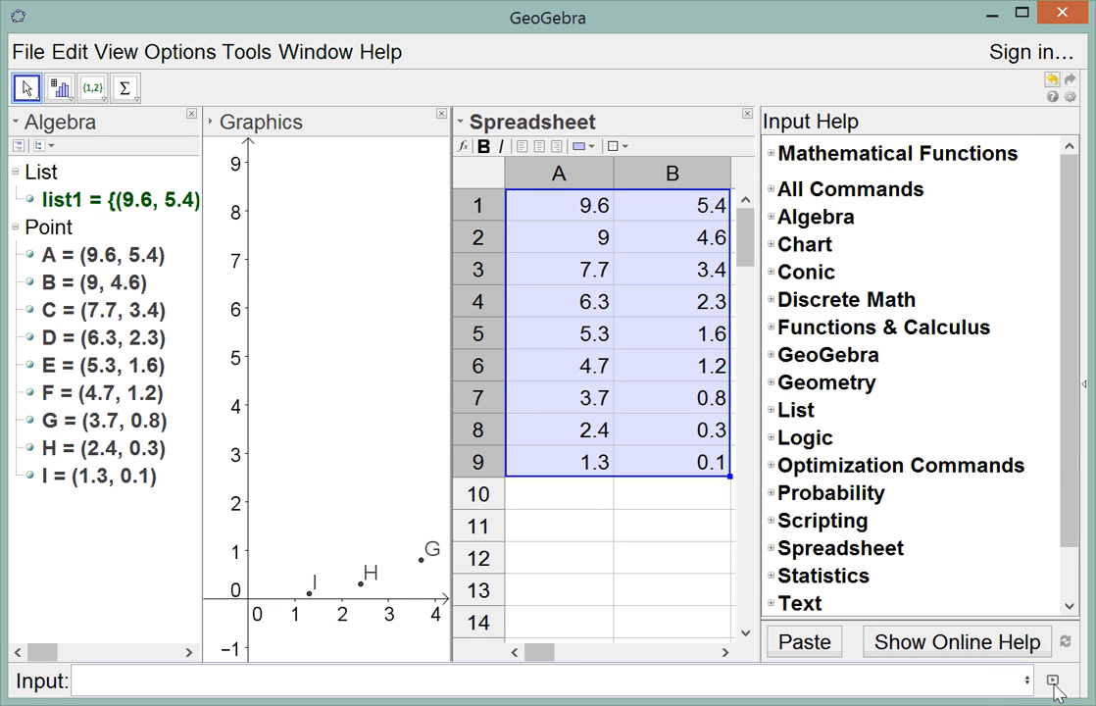
pyautogui.click(823, 189)
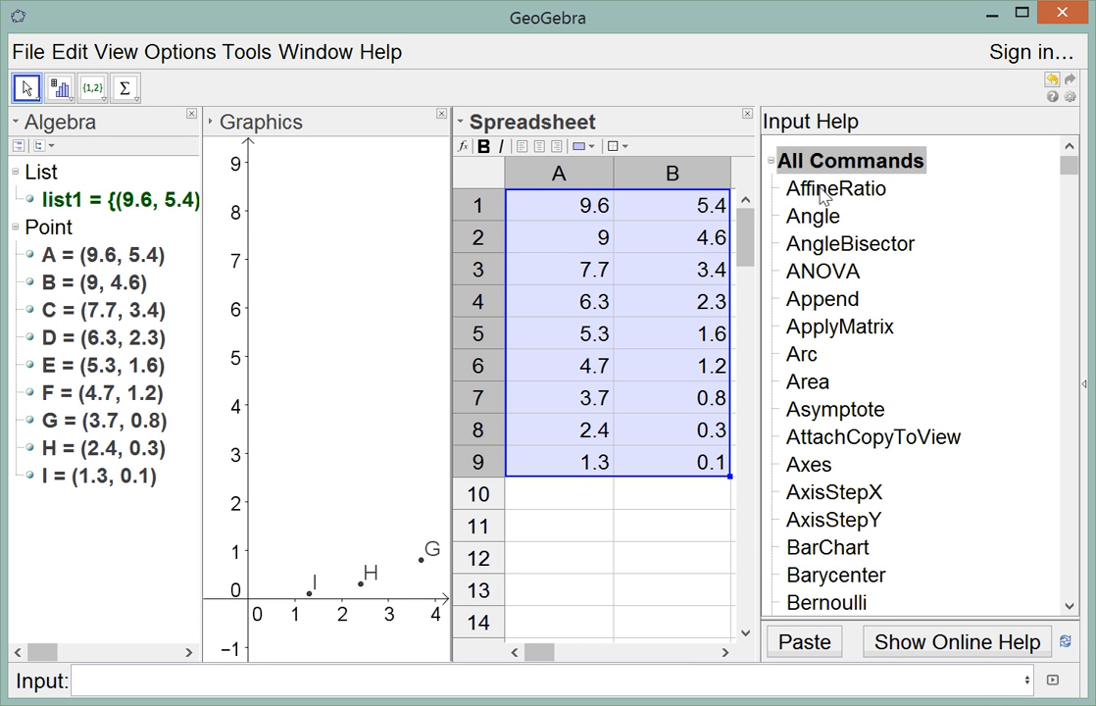
pyautogui.scroll(-20, 813, 566)
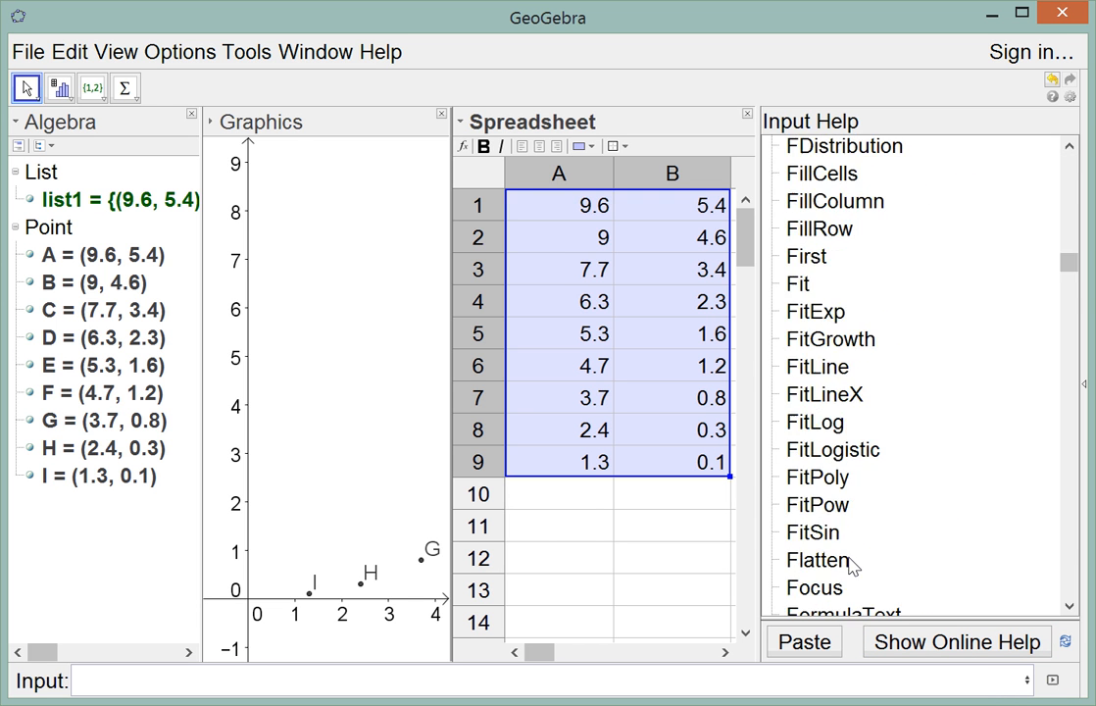
pyautogui.scroll(-6, 853, 566)
pyautogui.scroll(2, 849, 558)
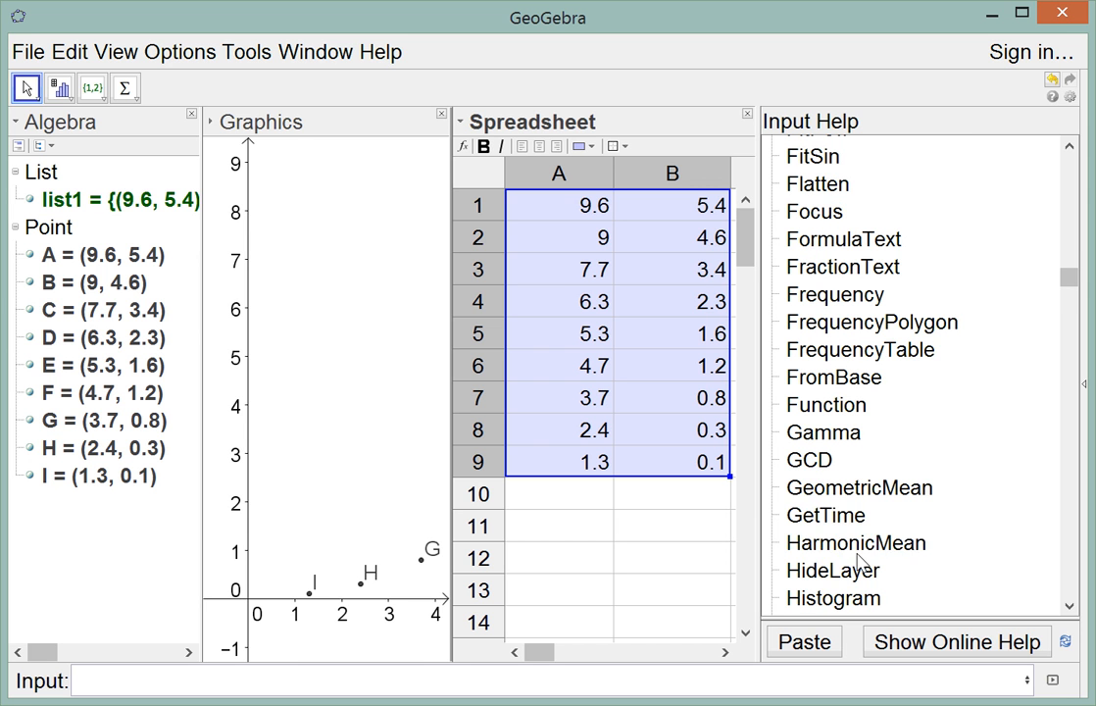
pyautogui.scroll(2, 849, 561)
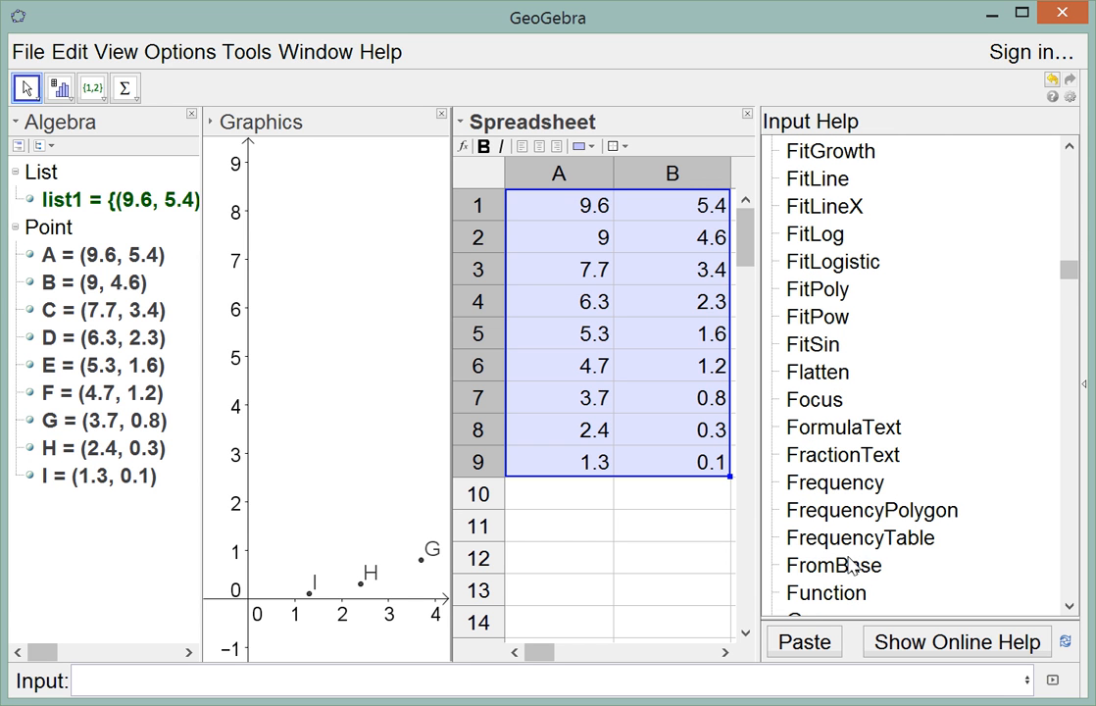
pyautogui.click(1054, 679)
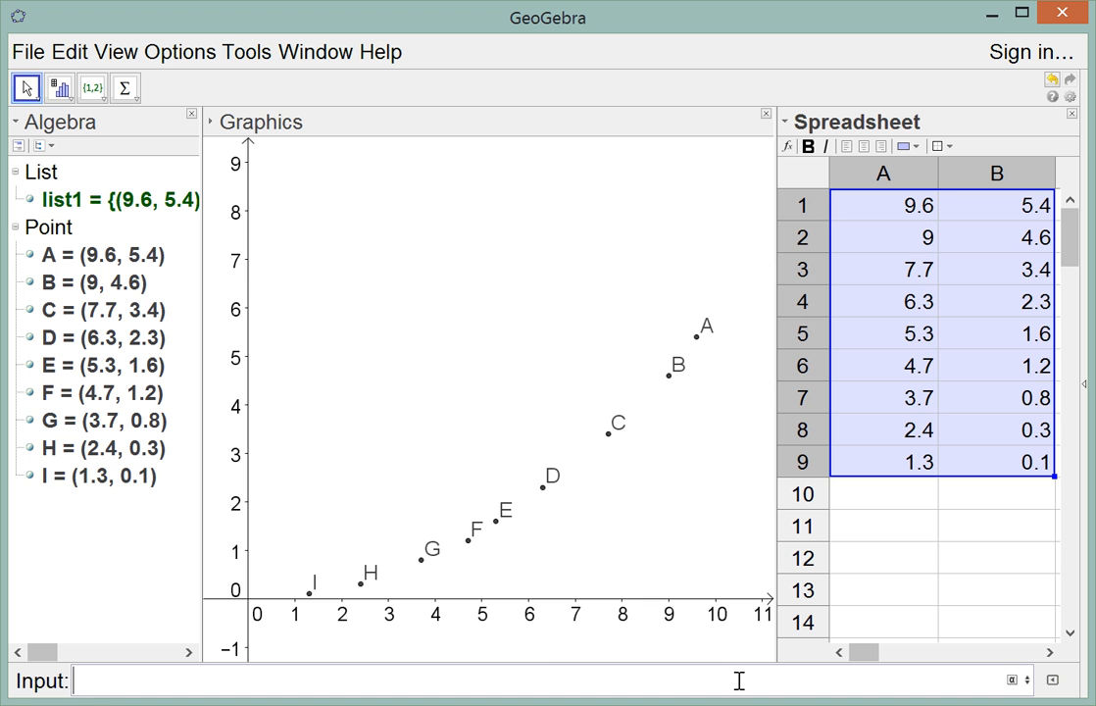
# Fit a regression line to the points by entering the command FitLine[list1].
pyautogui.write('fit')
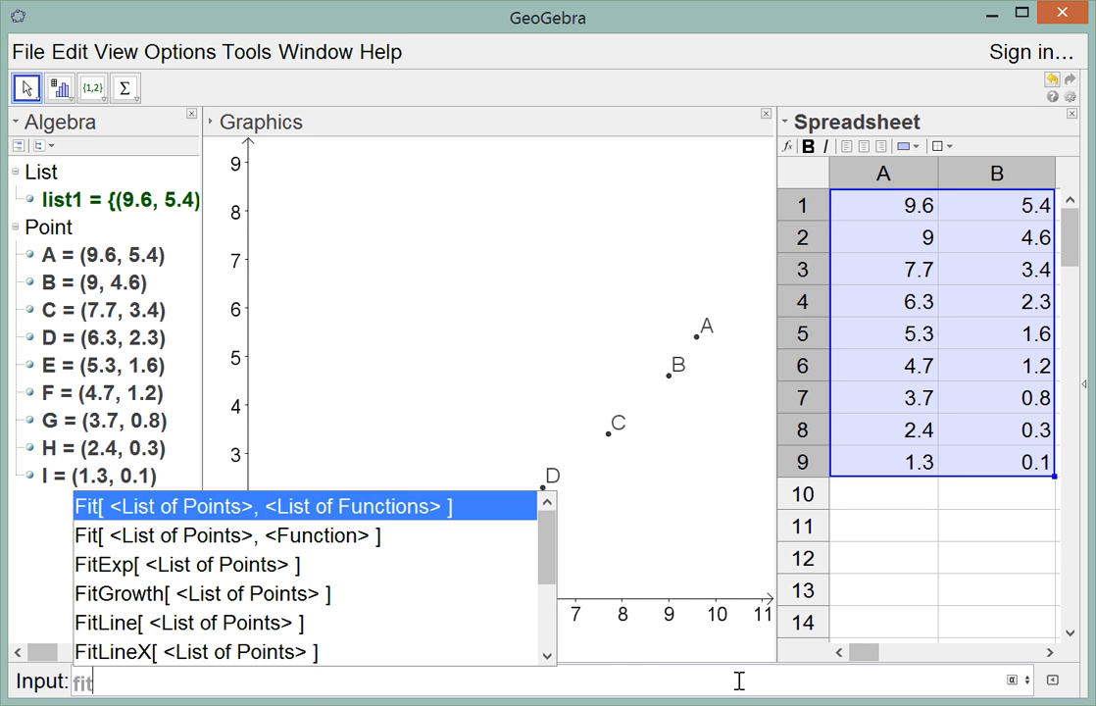
pyautogui.write('line')
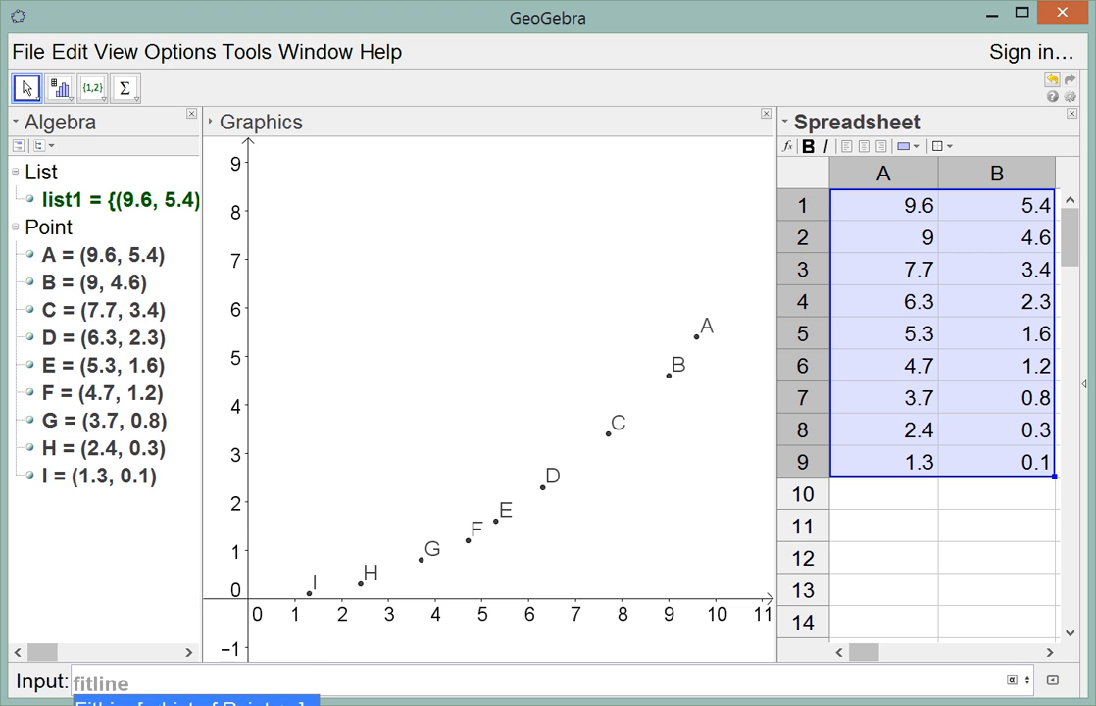
pyautogui.press('Return')
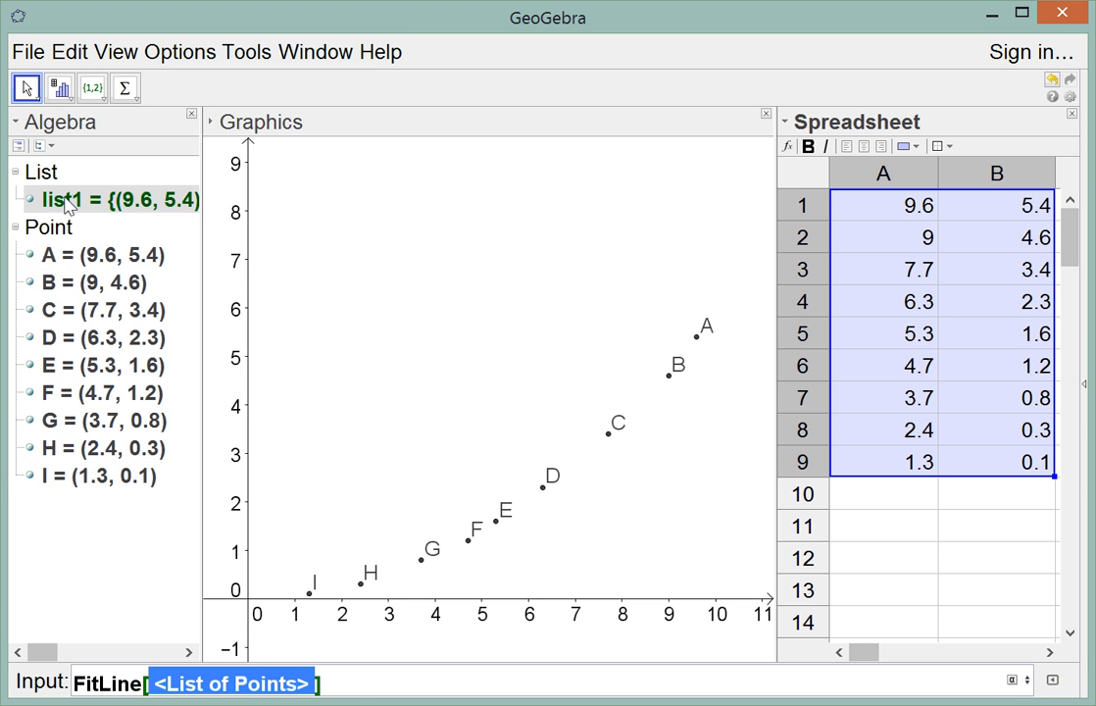
pyautogui.click(235, 705)
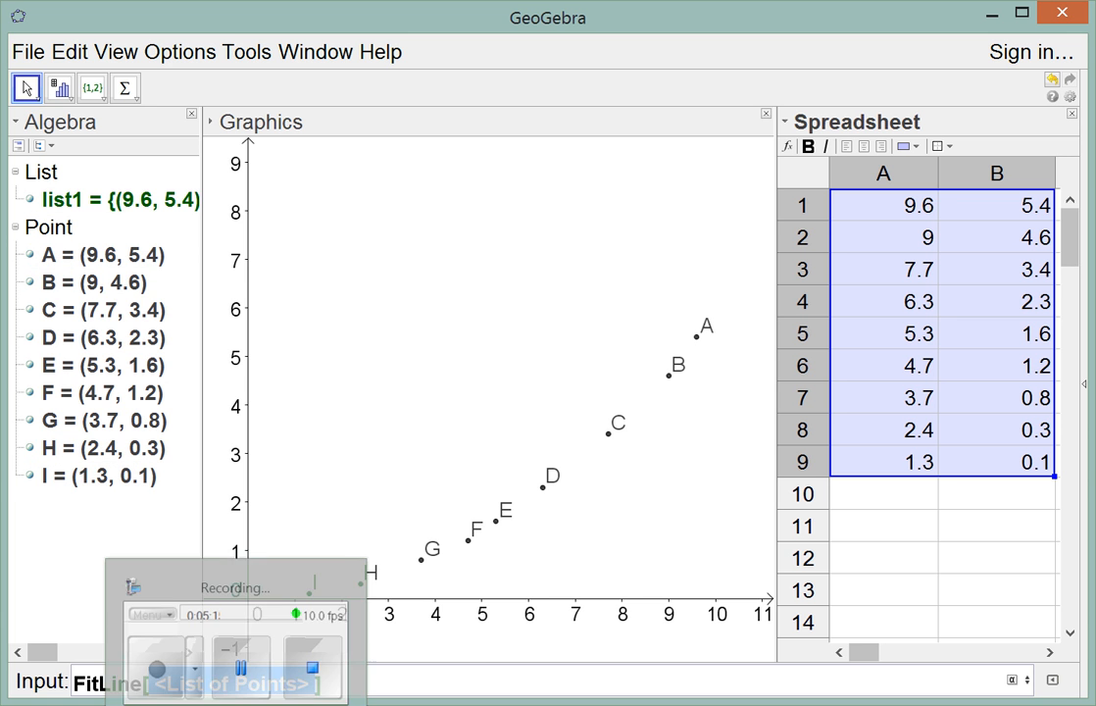
pyautogui.click(495, 683)
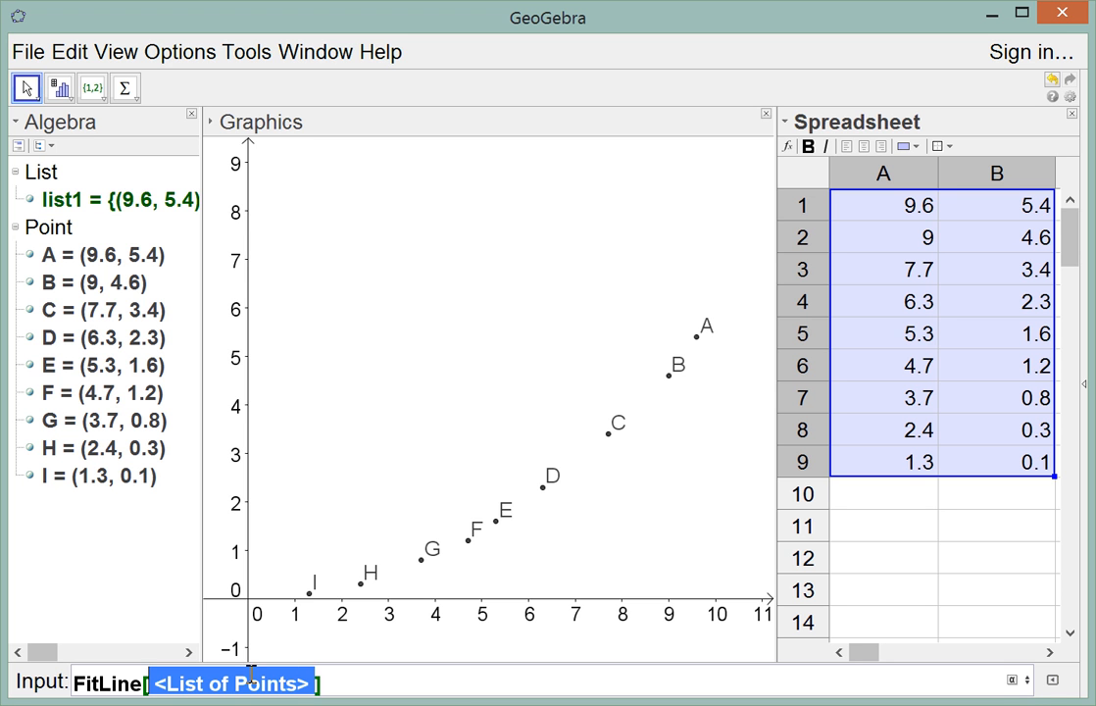
pyautogui.press('BackSpace')
pyautogui.write('list')
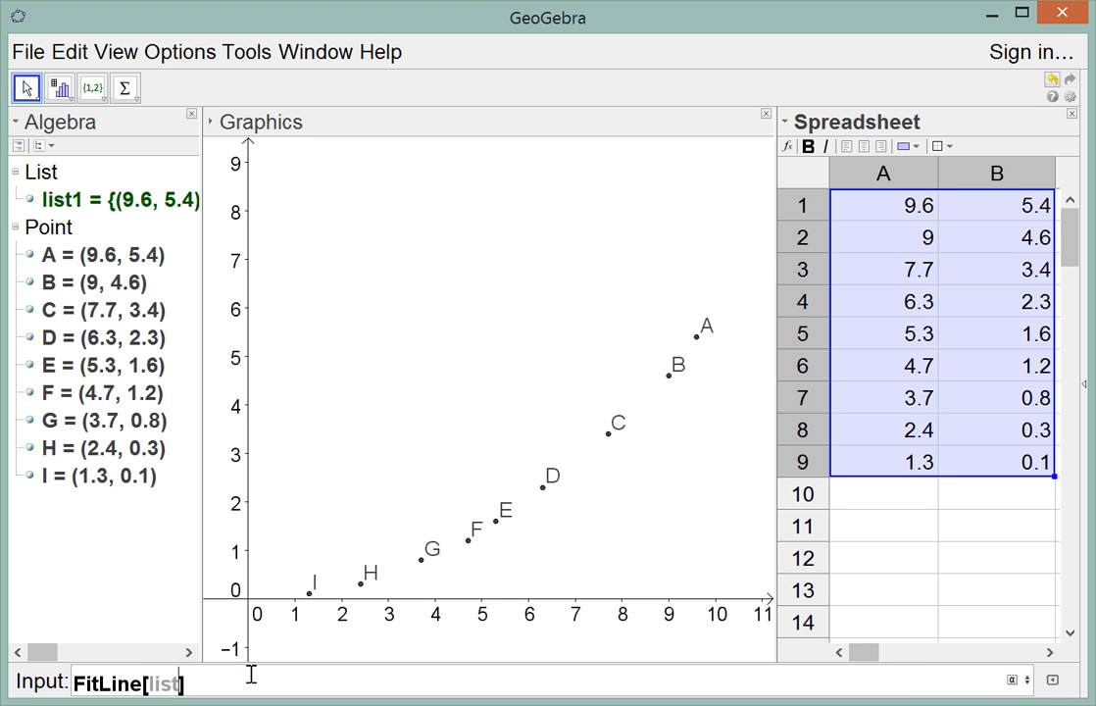
pyautogui.write('1')
pyautogui.press('Return')
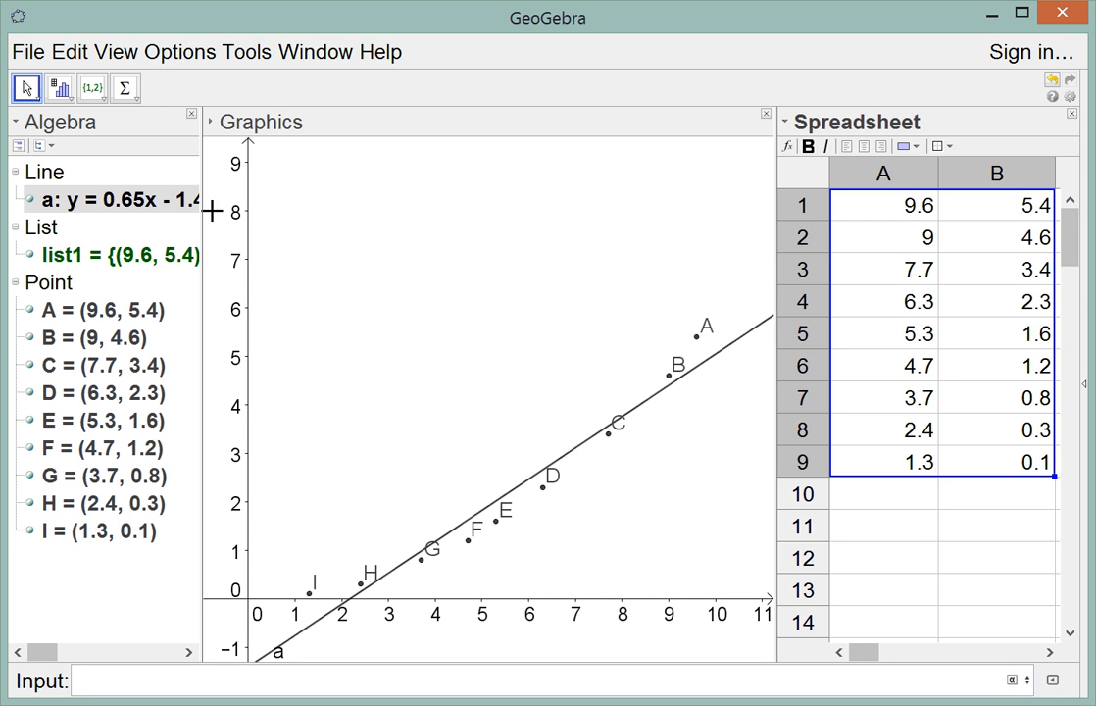
# Widen the Algebra view enough to read the full line equation and zoom the graph out to fit points A to I.
pyautogui.moveTo(200, 209); pyautogui.dragTo(306, 235)
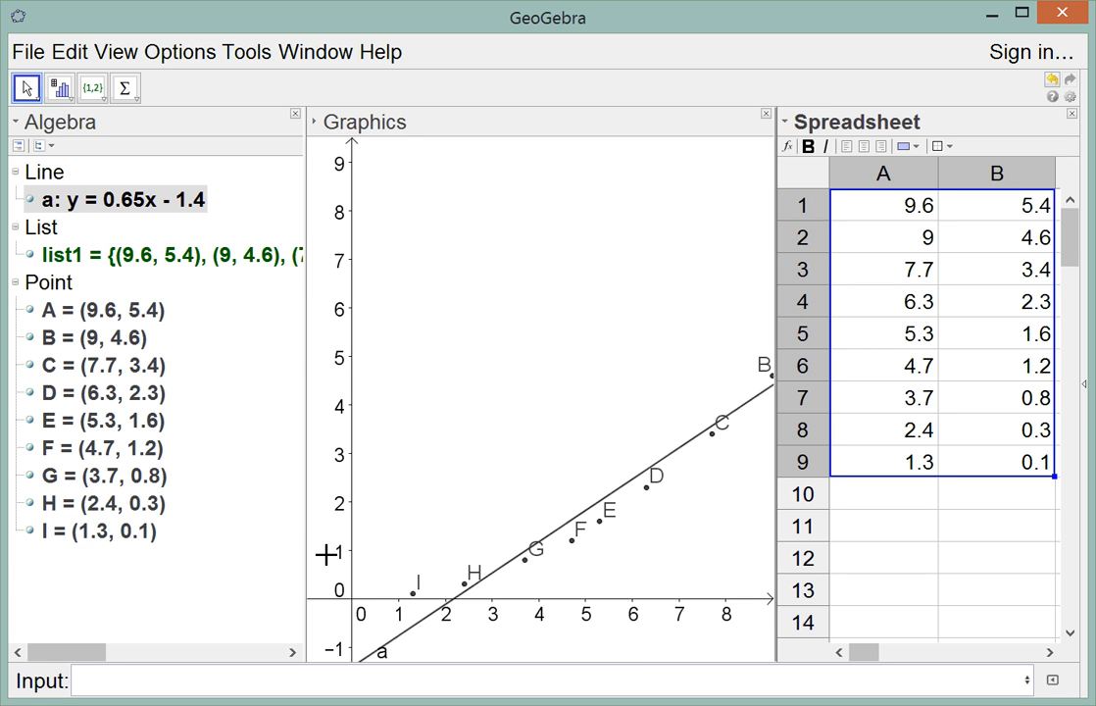
pyautogui.scroll(-1, 340, 578)
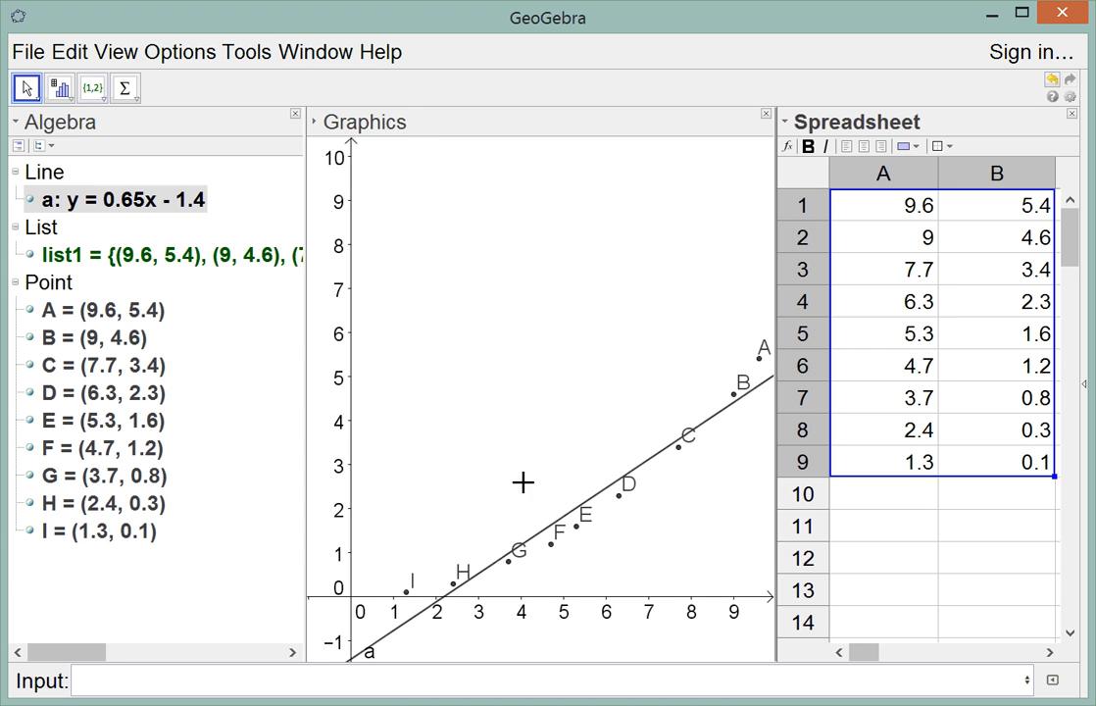
pyautogui.moveTo(522, 482); pyautogui.dragTo(533, 383)
pyautogui.scroll(-1, 362, 615)
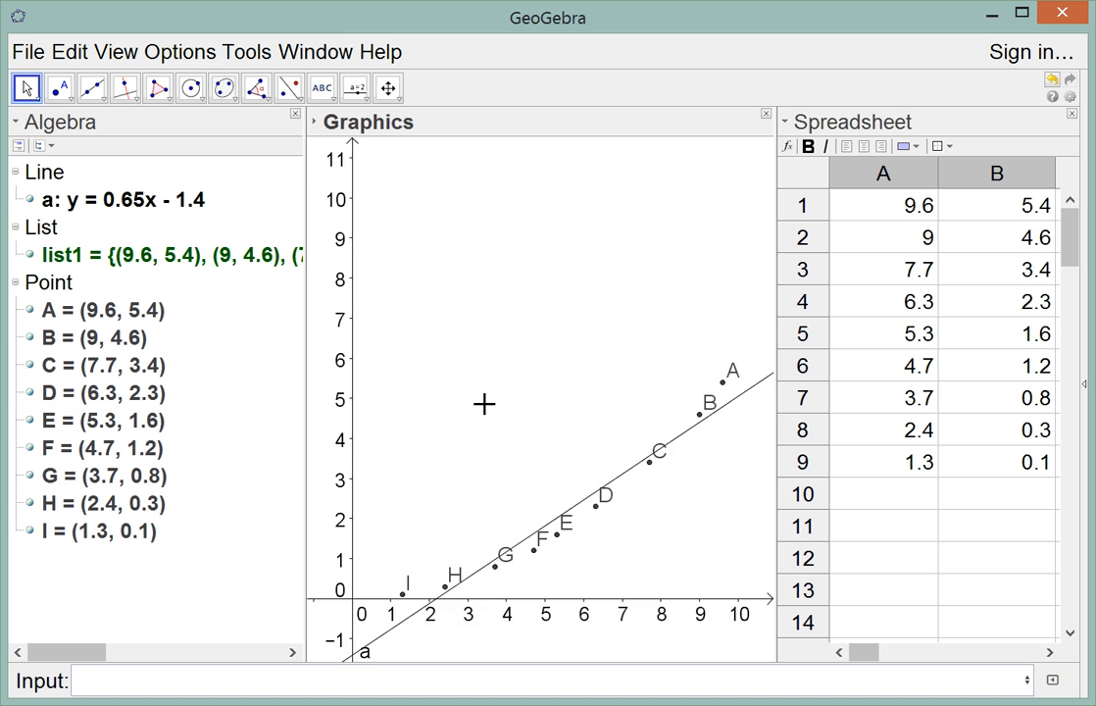
pyautogui.scroll(1, 484, 404)
pyautogui.scroll(-2, 484, 404)
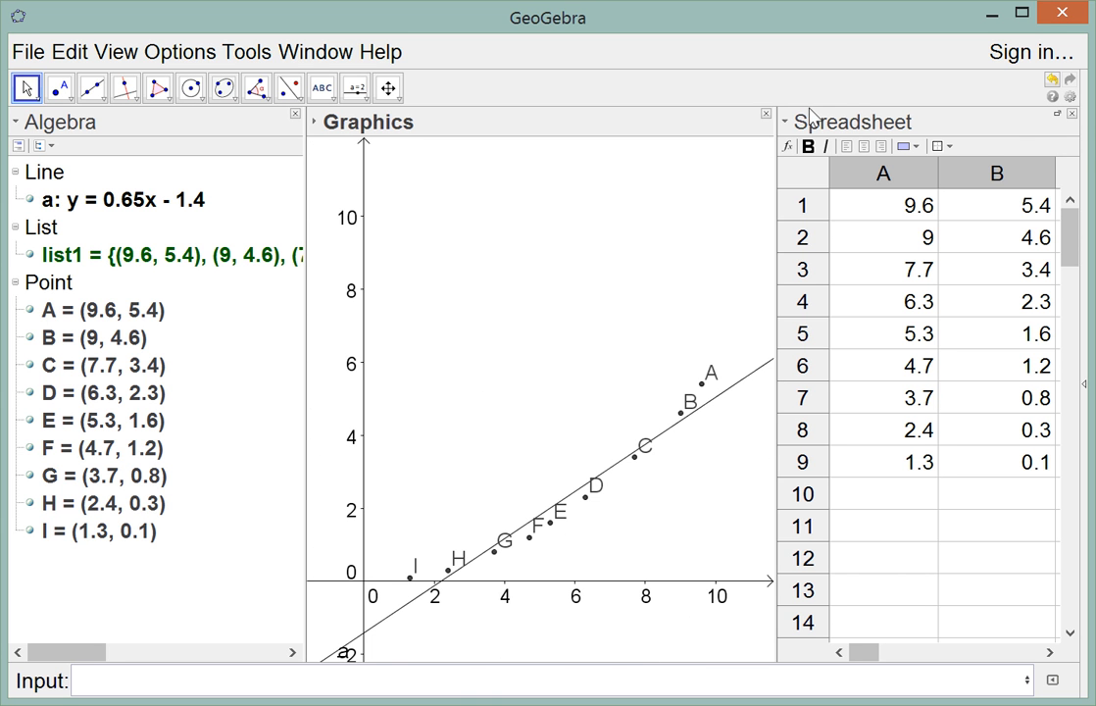
# Close the Spreadsheet view and reposition the enlarged graph to show both axes, the fitted line and all points.
pyautogui.click(1072, 115)
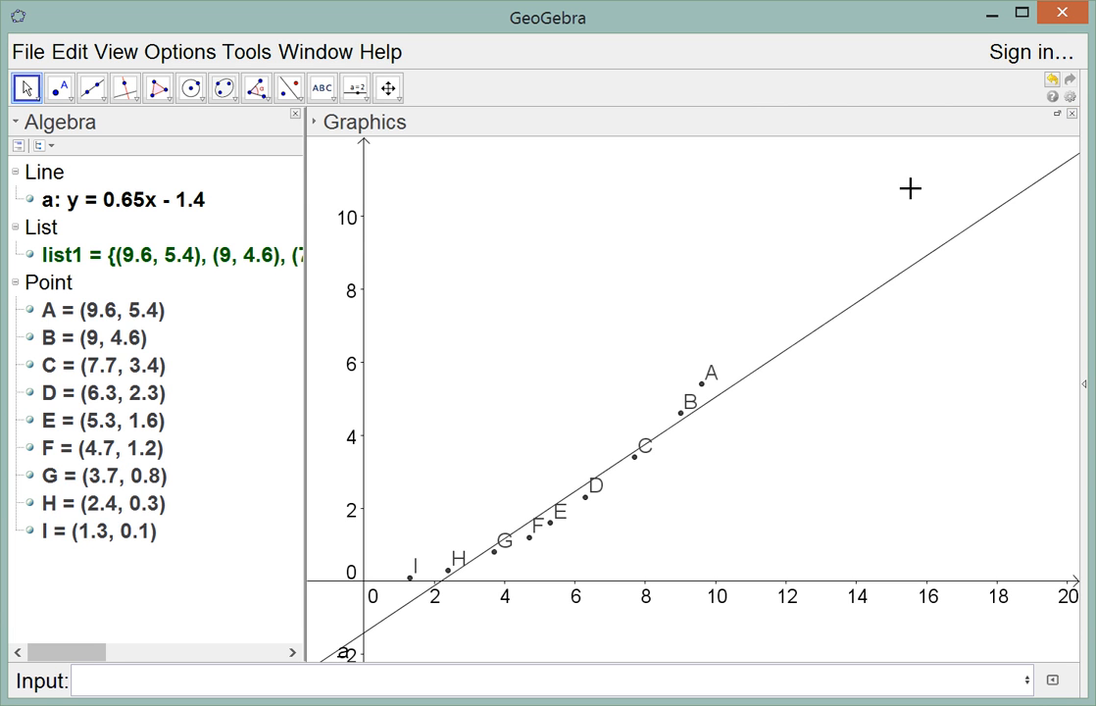
pyautogui.scroll(4, 472, 480)
pyautogui.click(447, 481)
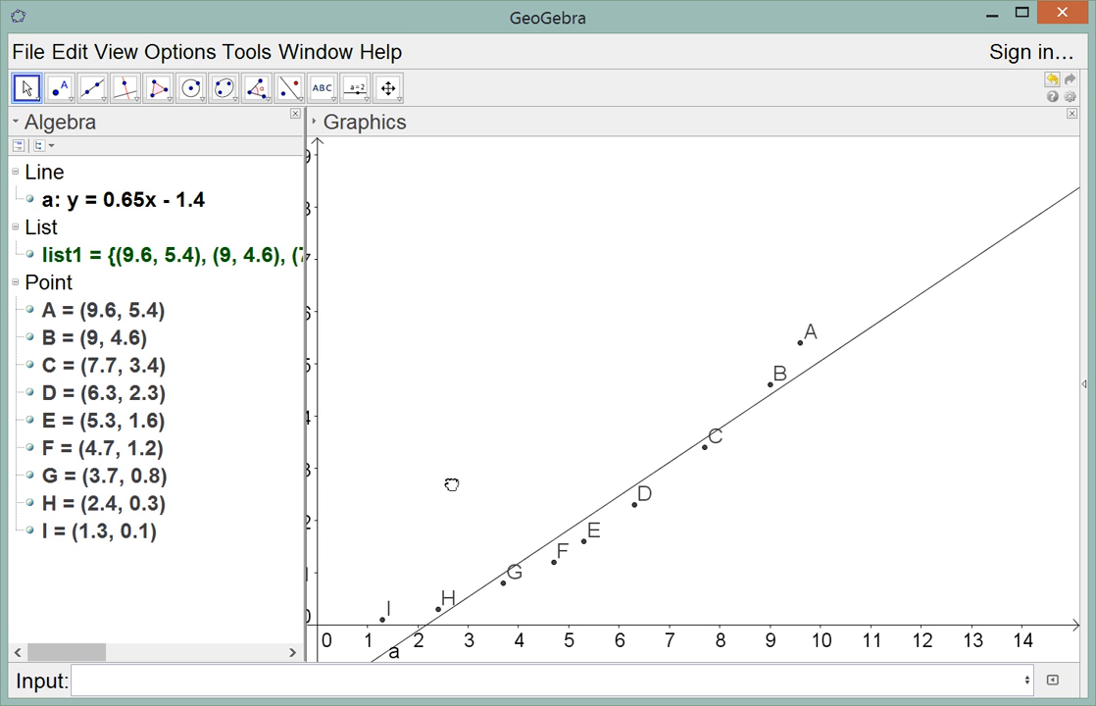
pyautogui.click(386, 87)
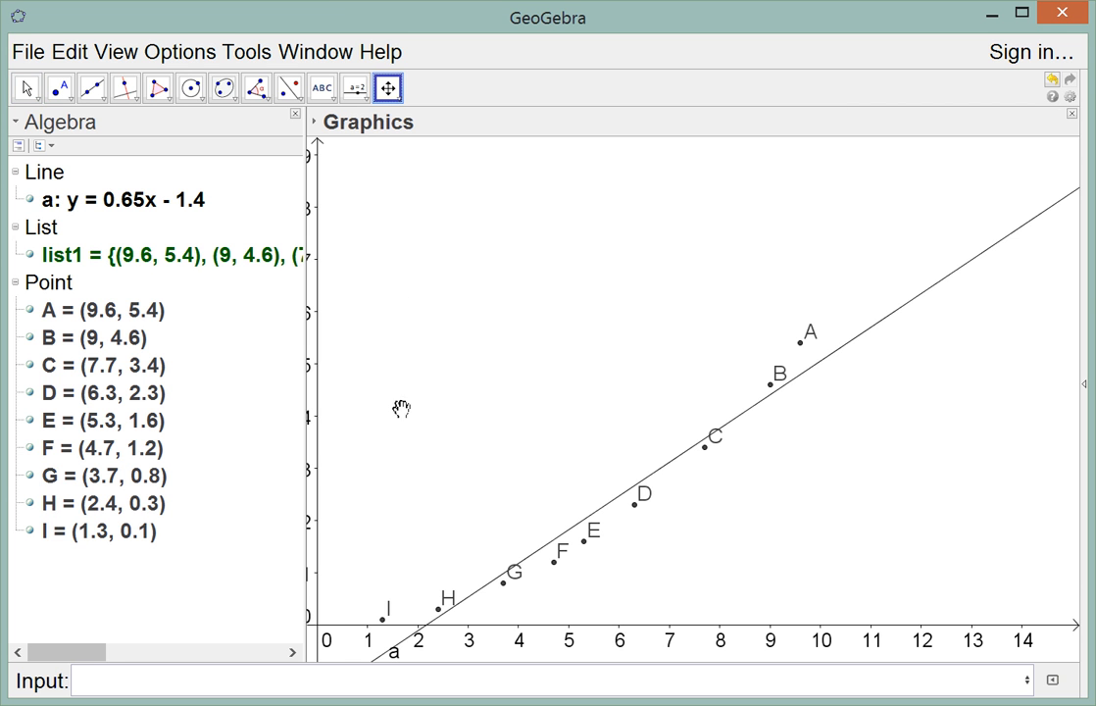
pyautogui.moveTo(398, 409); pyautogui.dragTo(428, 367)
pyautogui.click(424, 363)
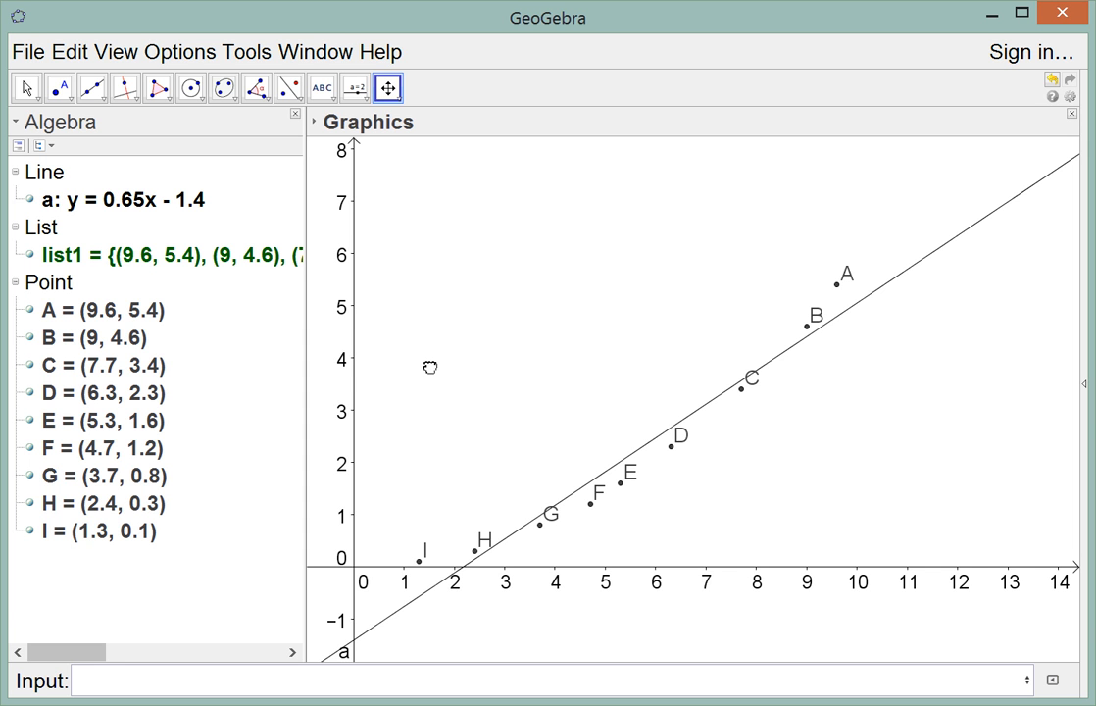
# Place a point on the fitted line between points B and C and hide its label.
pyautogui.scroll(5, 789, 372)
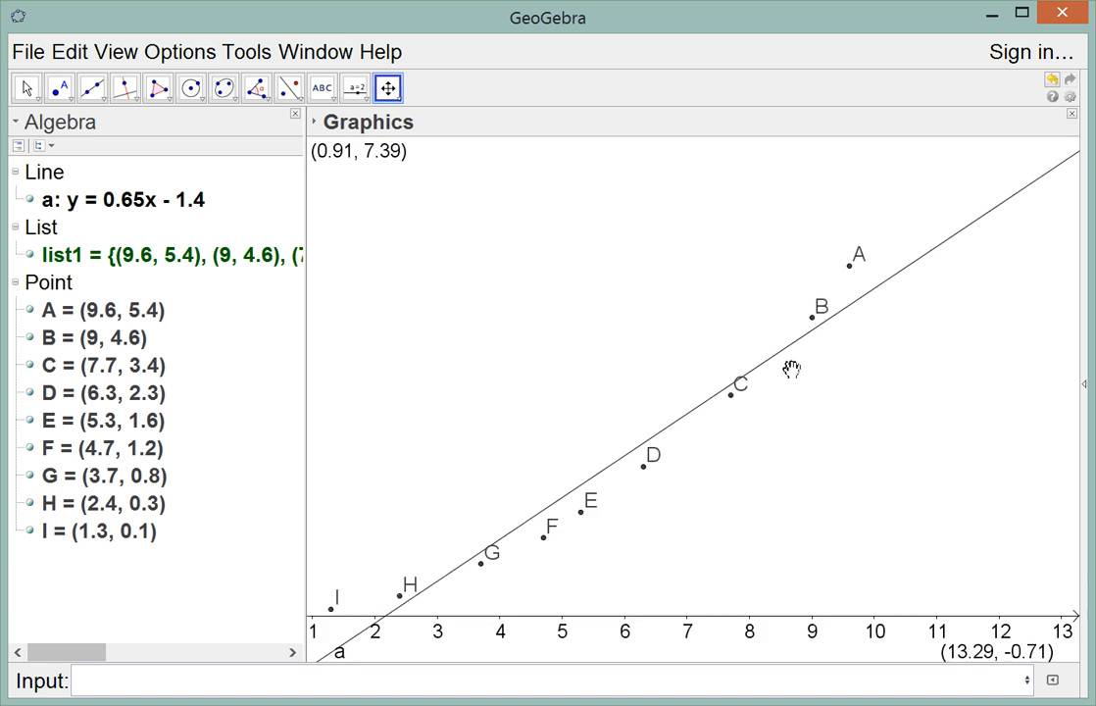
pyautogui.scroll(2, 730, 380)
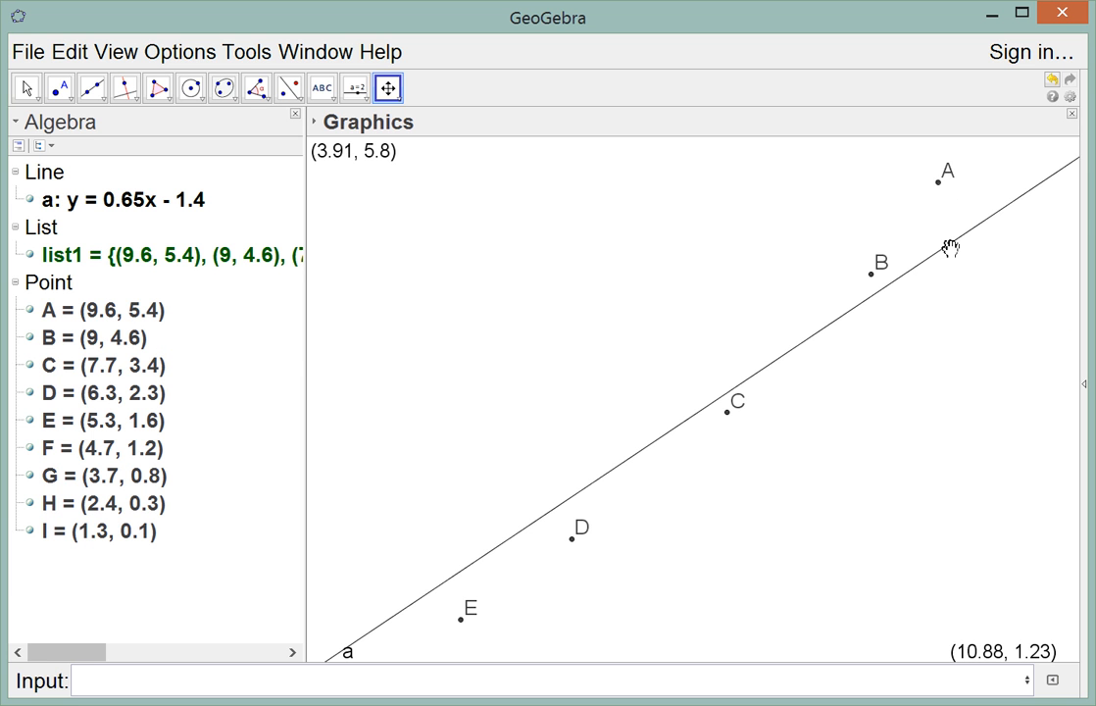
pyautogui.click(57, 88)
pyautogui.click(840, 315)
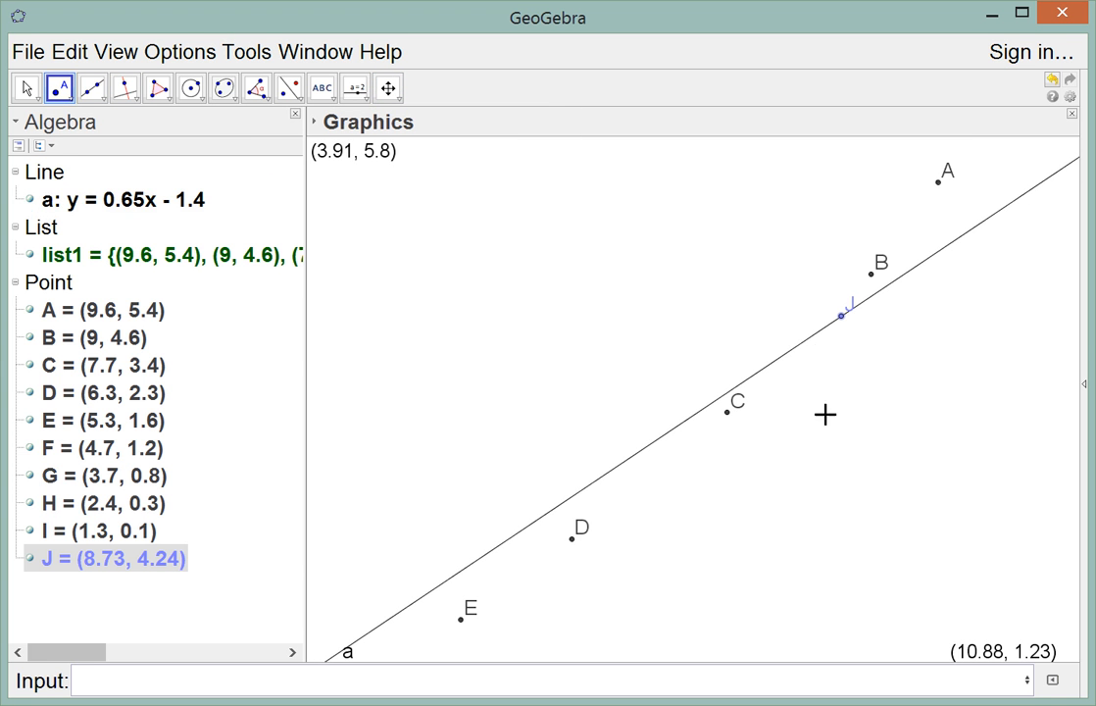
pyautogui.rightClick(841, 316)
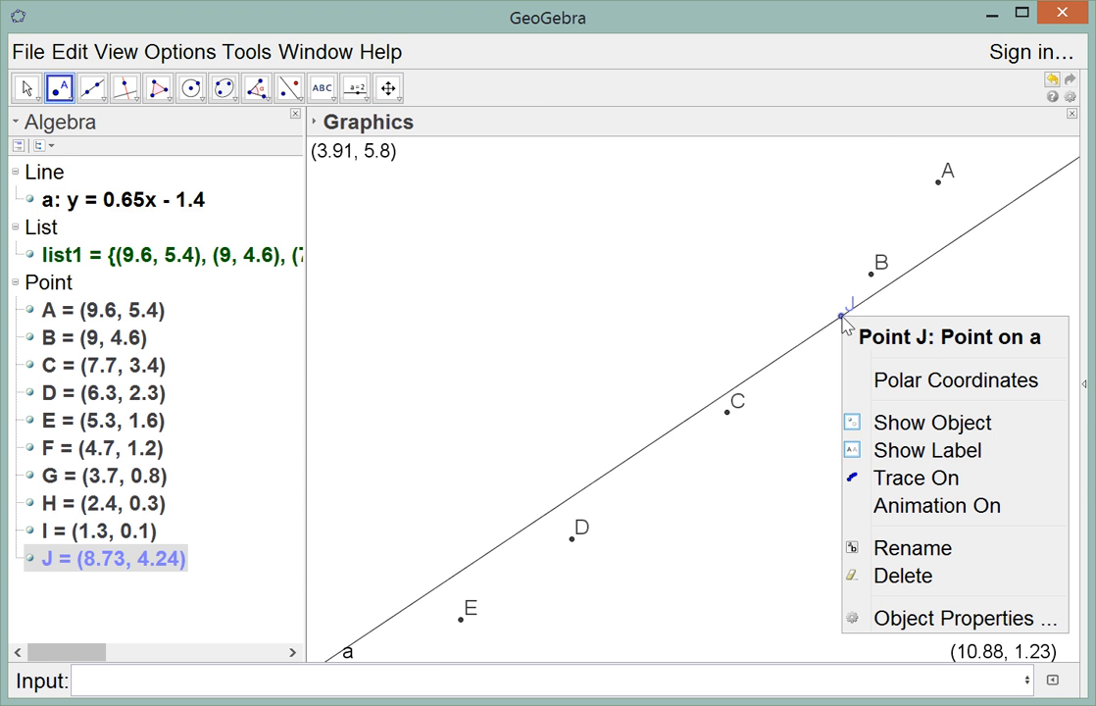
pyautogui.click(894, 450)
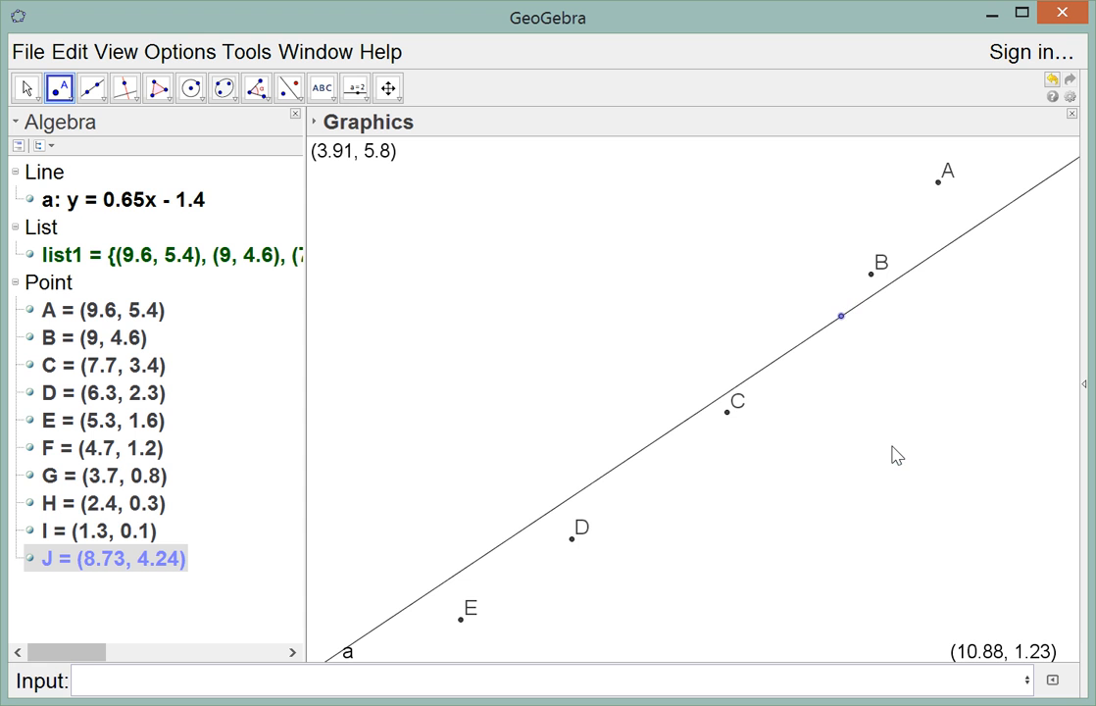
# Set the label of the point on the line to show its Value in the object properties.
pyautogui.rightClick(841, 316)
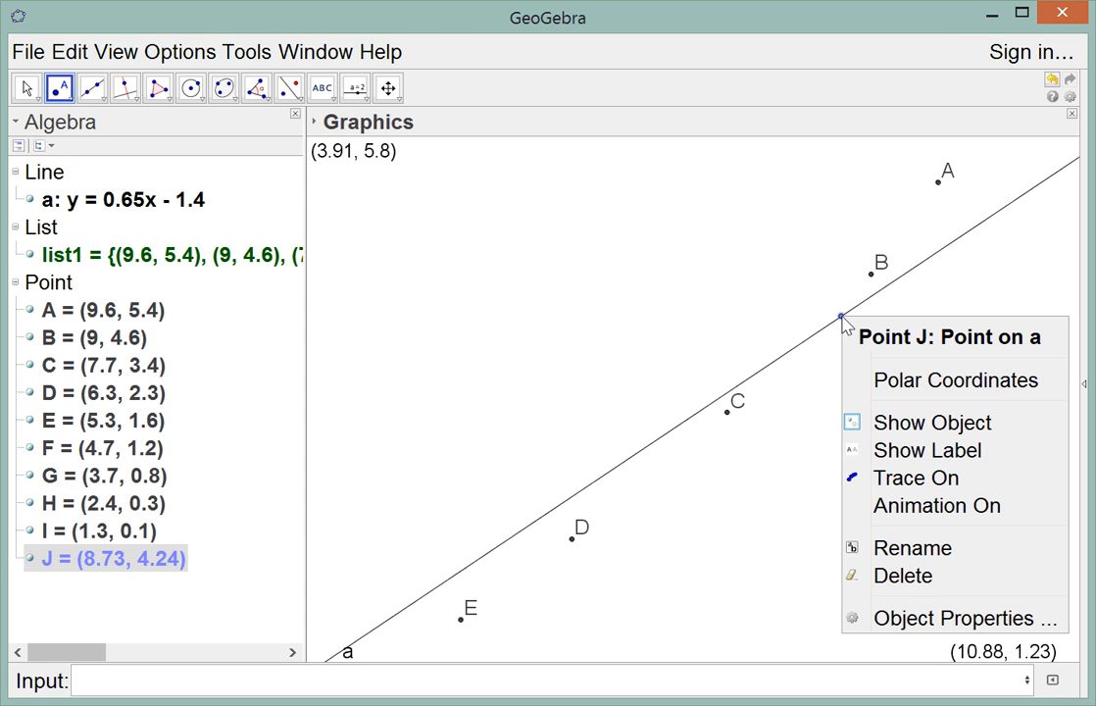
pyautogui.click(878, 617)
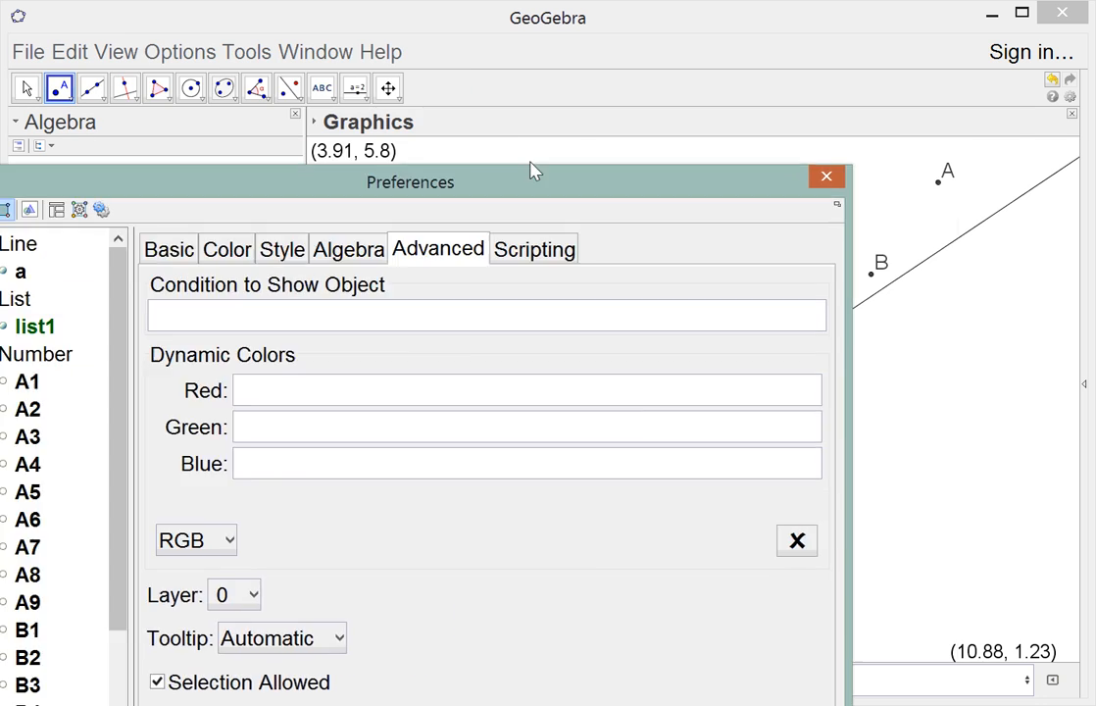
pyautogui.moveTo(531, 166); pyautogui.dragTo(604, 54)
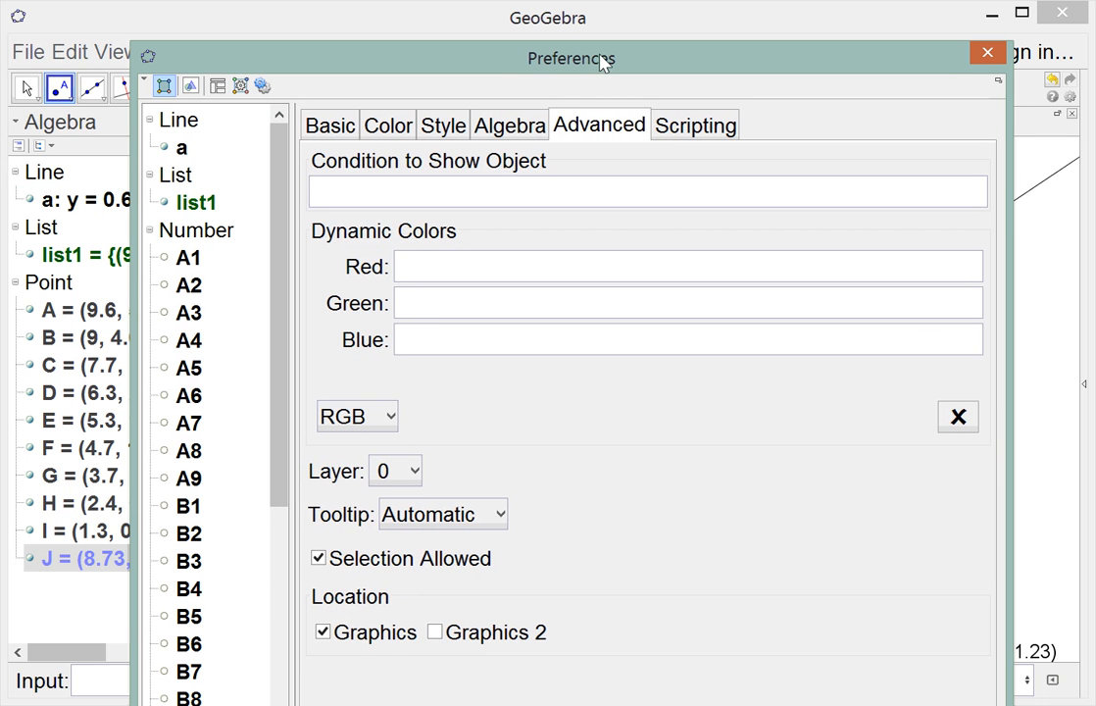
pyautogui.click(329, 130)
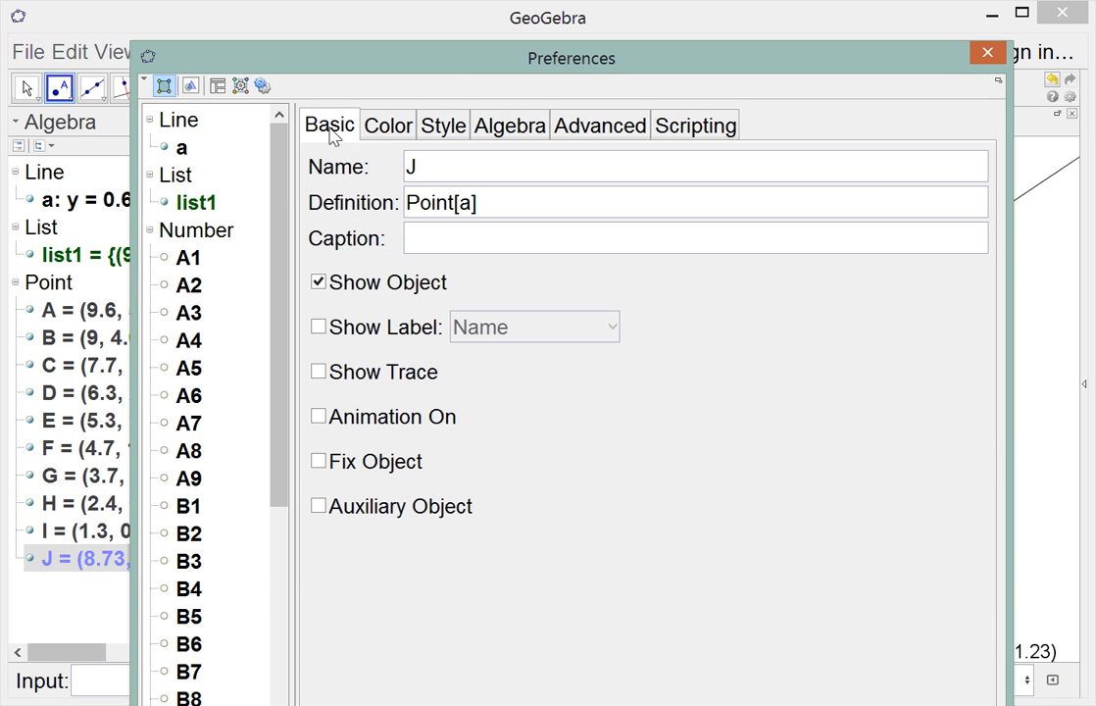
pyautogui.click(319, 327)
pyautogui.click(461, 327)
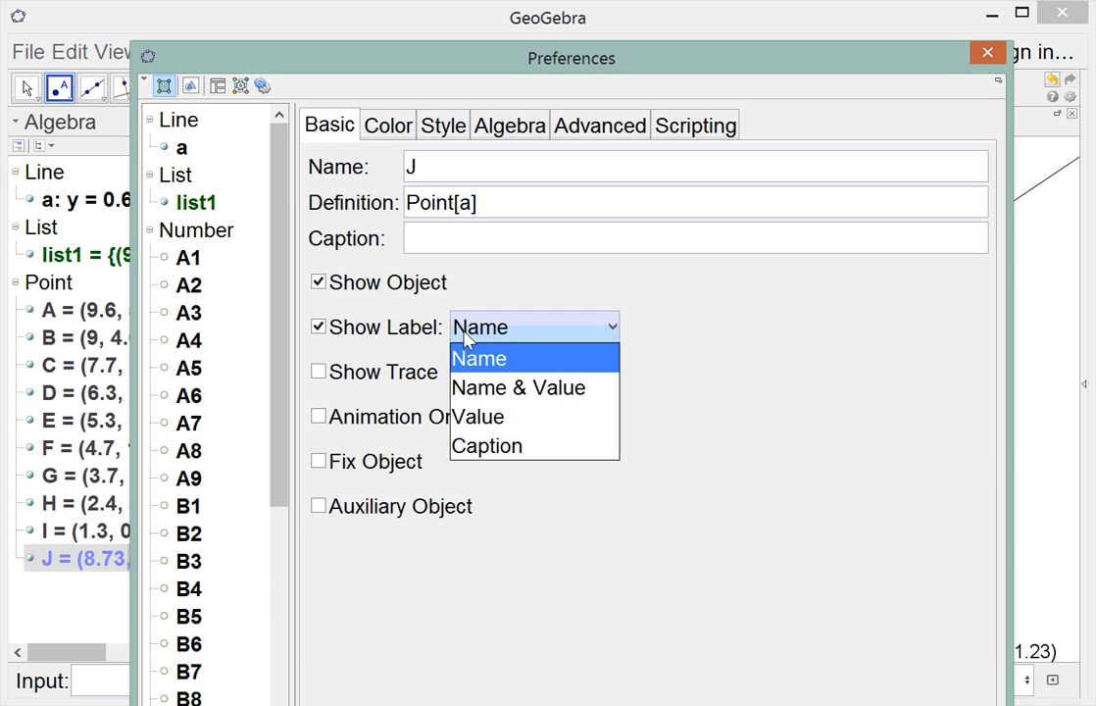
pyautogui.click(486, 419)
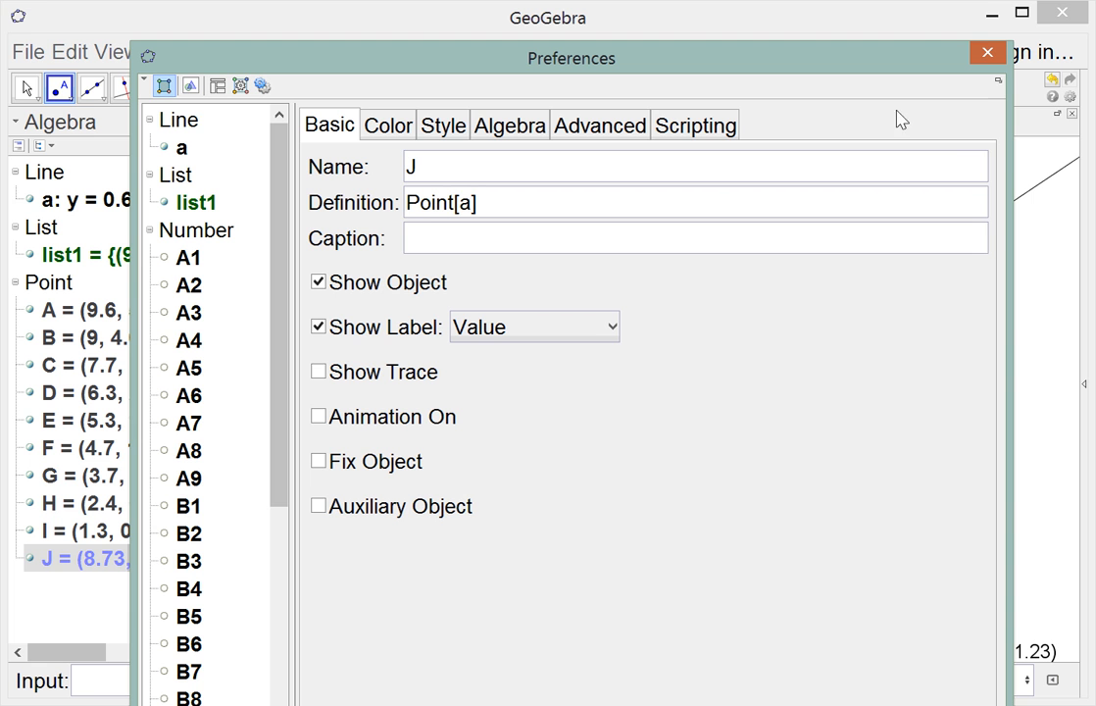
pyautogui.click(986, 54)
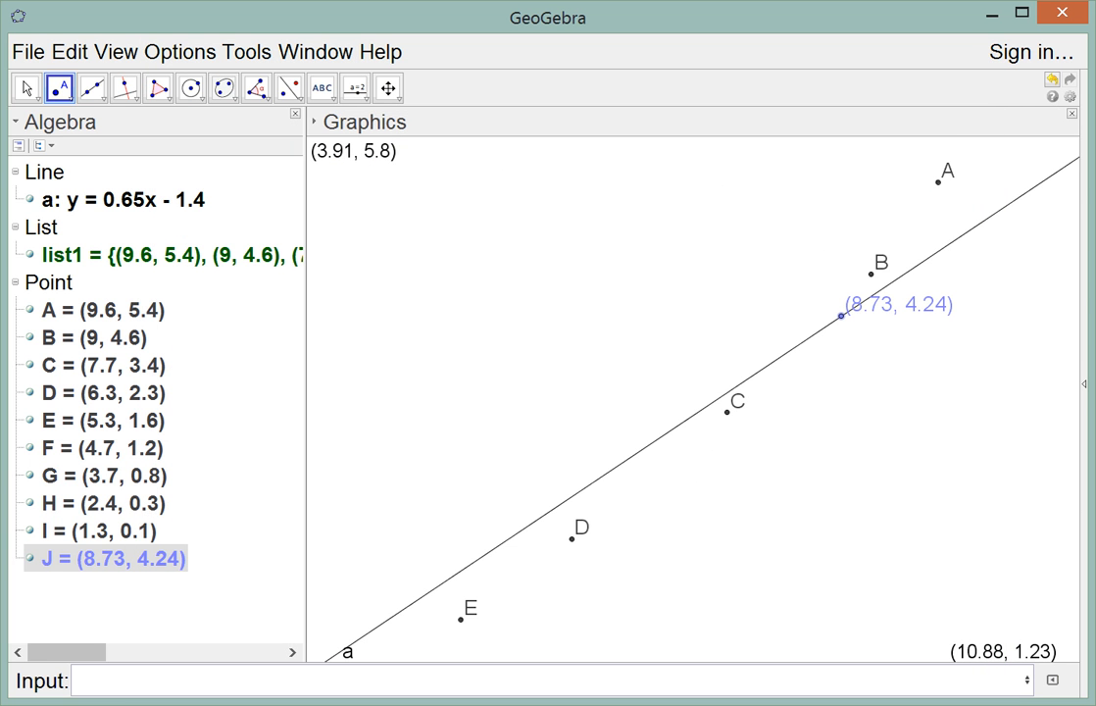
# Move the point along the line to x = 9.6 and compare its coordinates with data point A.
pyautogui.click(26, 88)
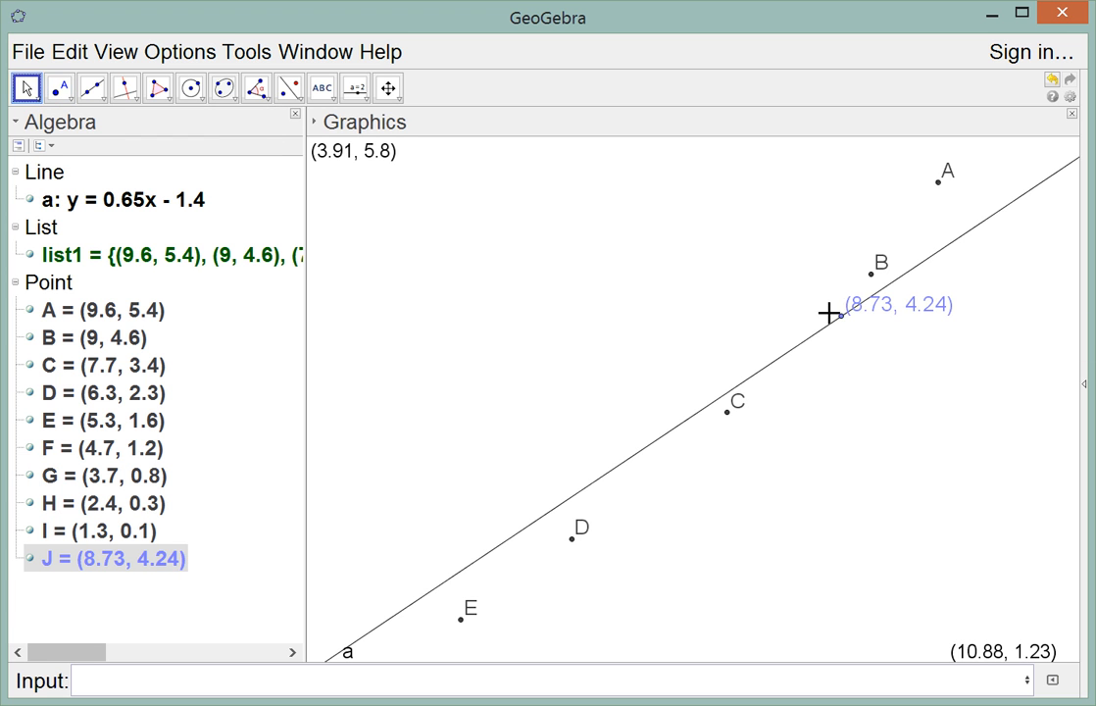
pyautogui.moveTo(838, 317); pyautogui.dragTo(937, 257)
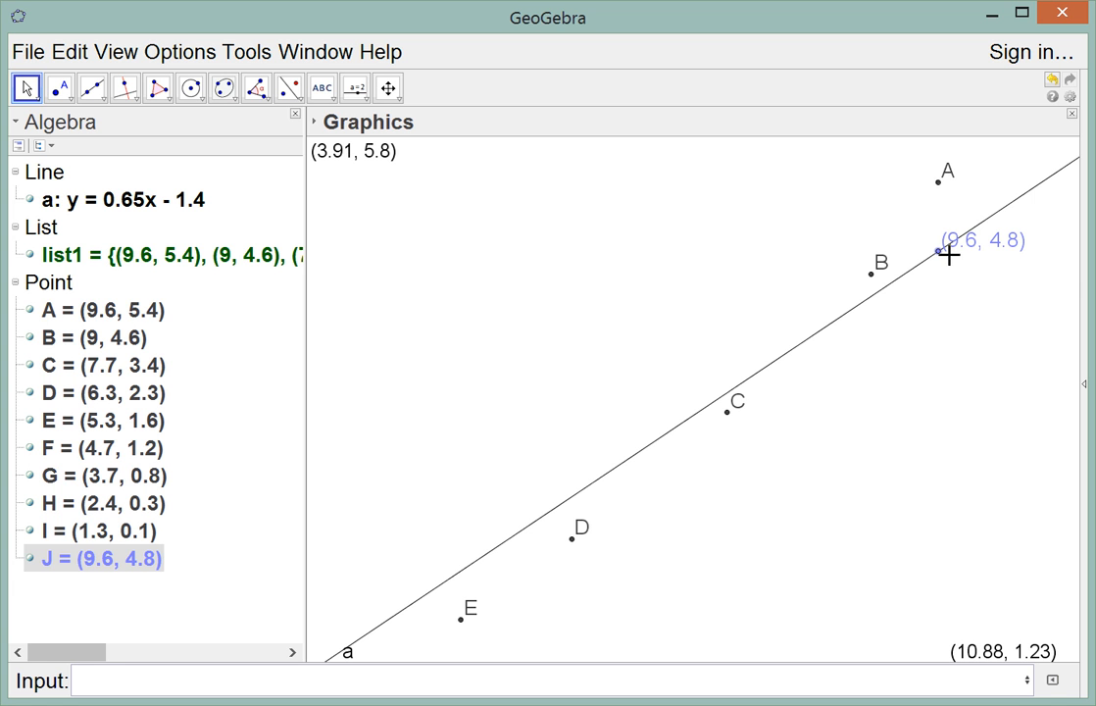
pyautogui.moveTo(942, 191)
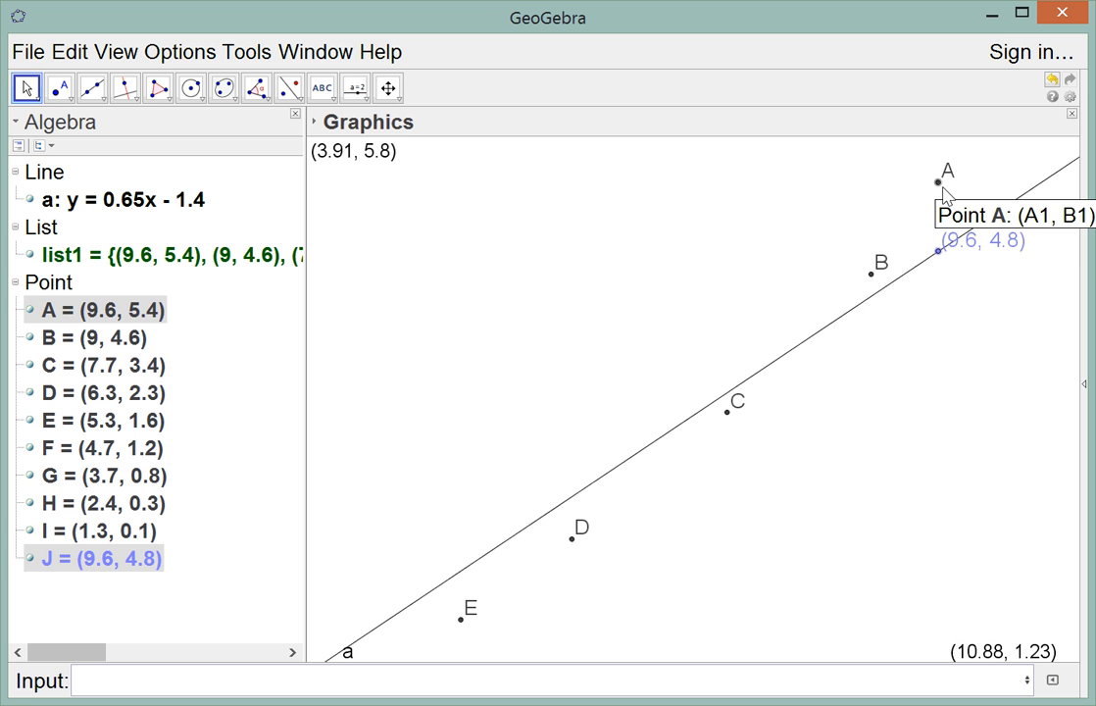
pyautogui.moveTo(946, 255)
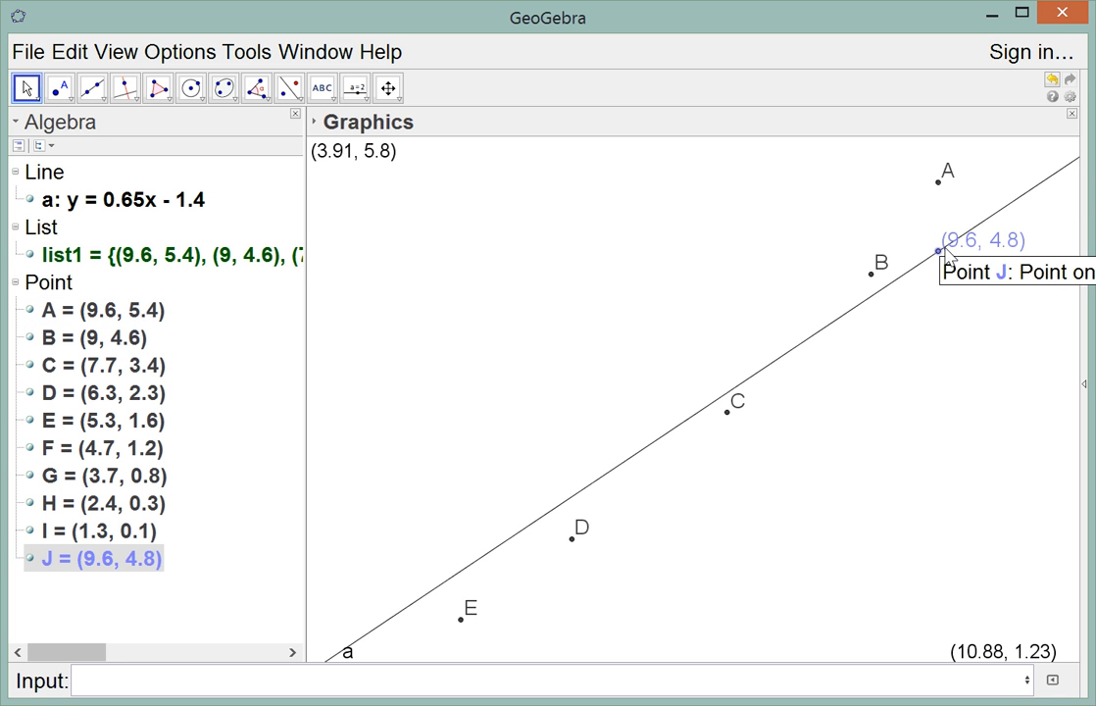
# Move the point along the line to about (7.69, 3.57) and compare it with data point C.
pyautogui.moveTo(938, 251); pyautogui.dragTo(731, 405)
pyautogui.scroll(-7, 611, 505)
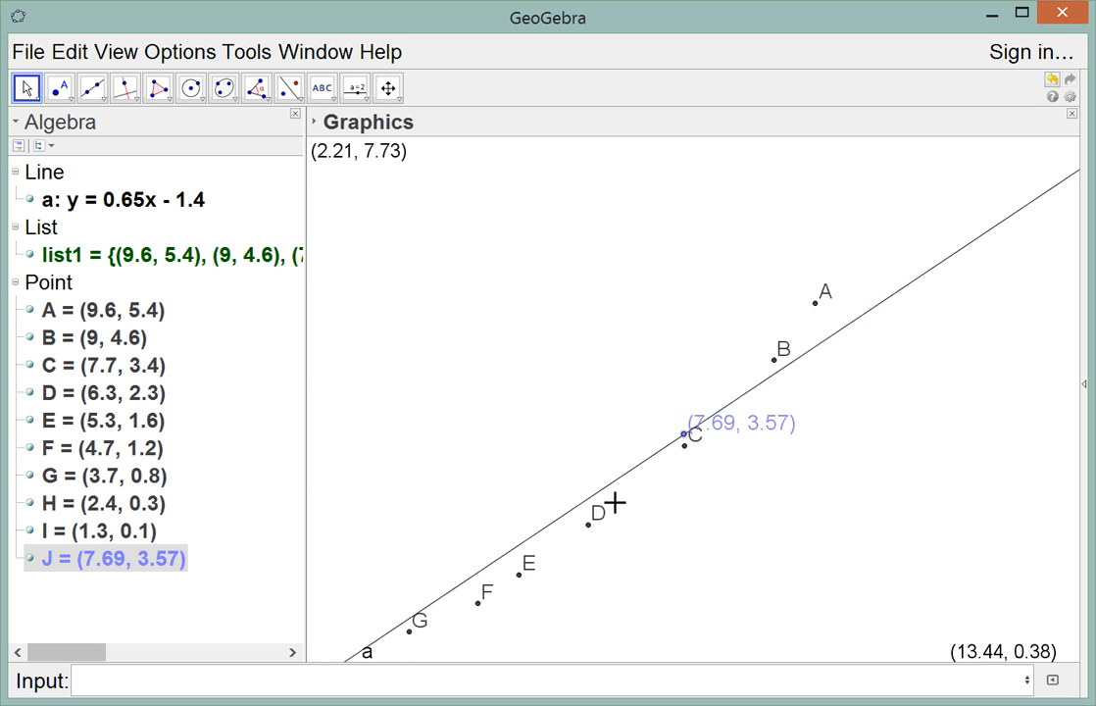
pyautogui.scroll(-3, 565, 568)
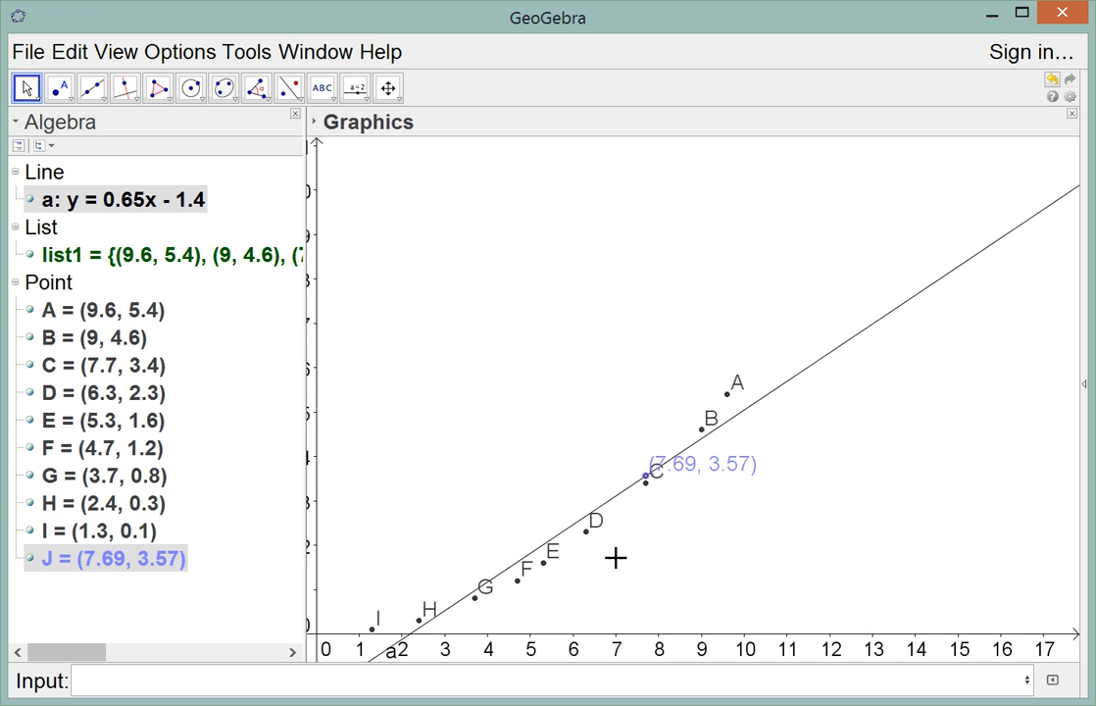
pyautogui.scroll(4, 638, 530)
pyautogui.scroll(4, 654, 478)
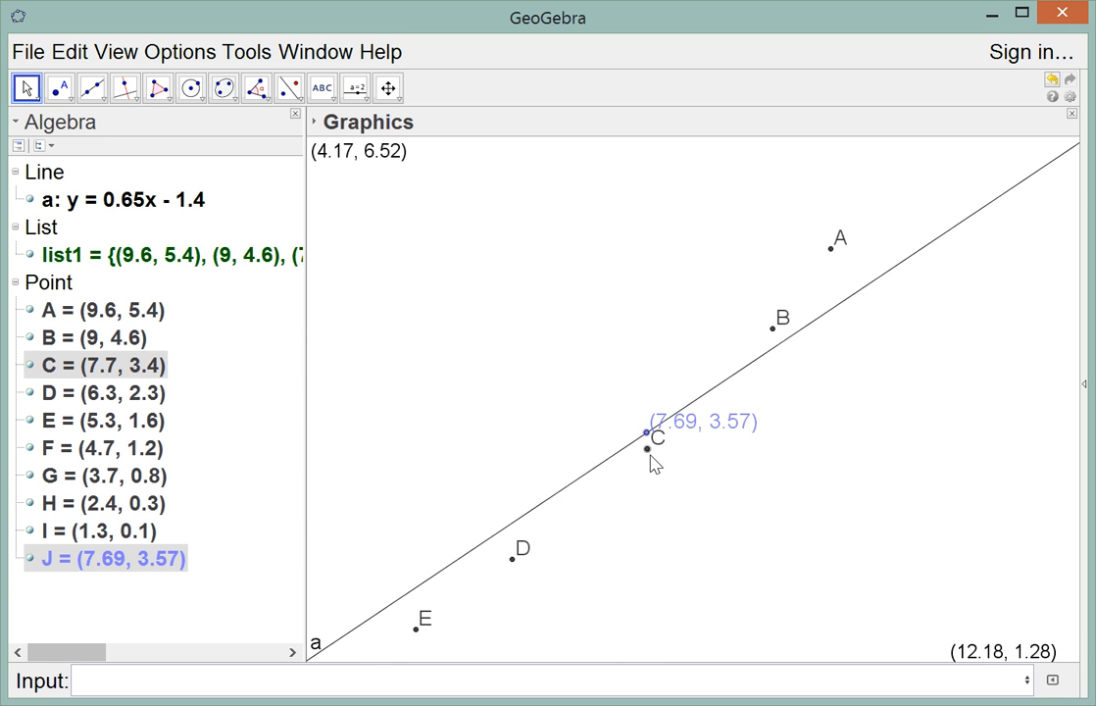
pyautogui.scroll(-4, 651, 461)
pyautogui.scroll(-2, 649, 455)
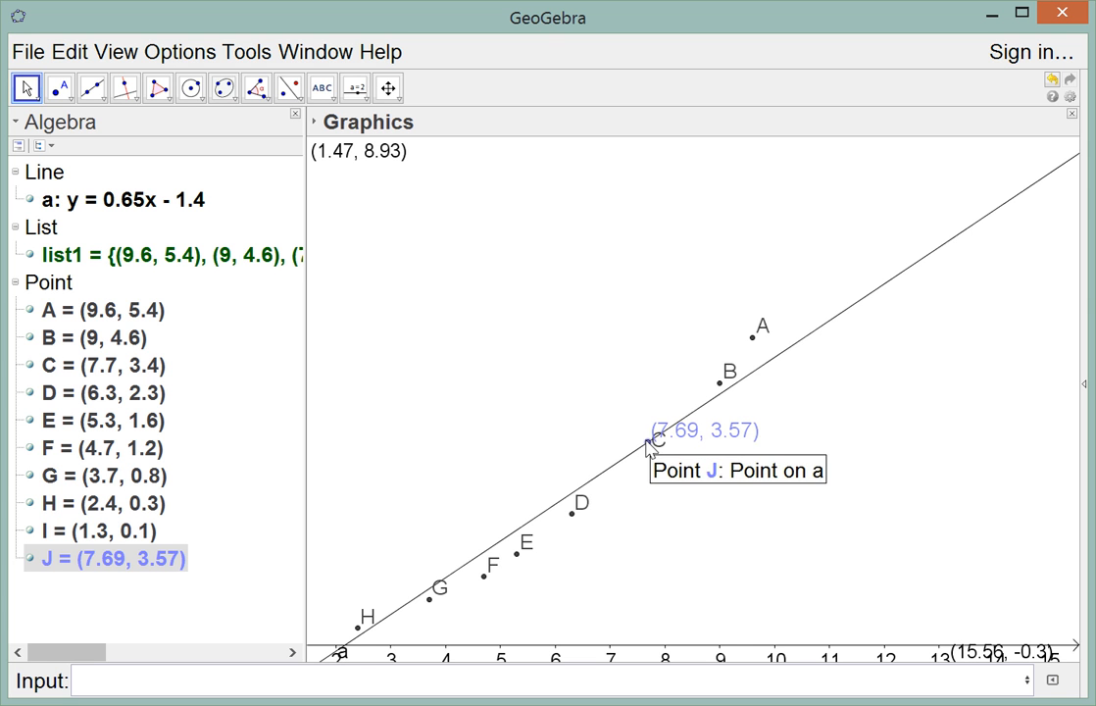
# Move the point along the line beyond A to about (11.1, 5.77) to extrapolate past the data.
pyautogui.moveTo(653, 445); pyautogui.dragTo(834, 317)
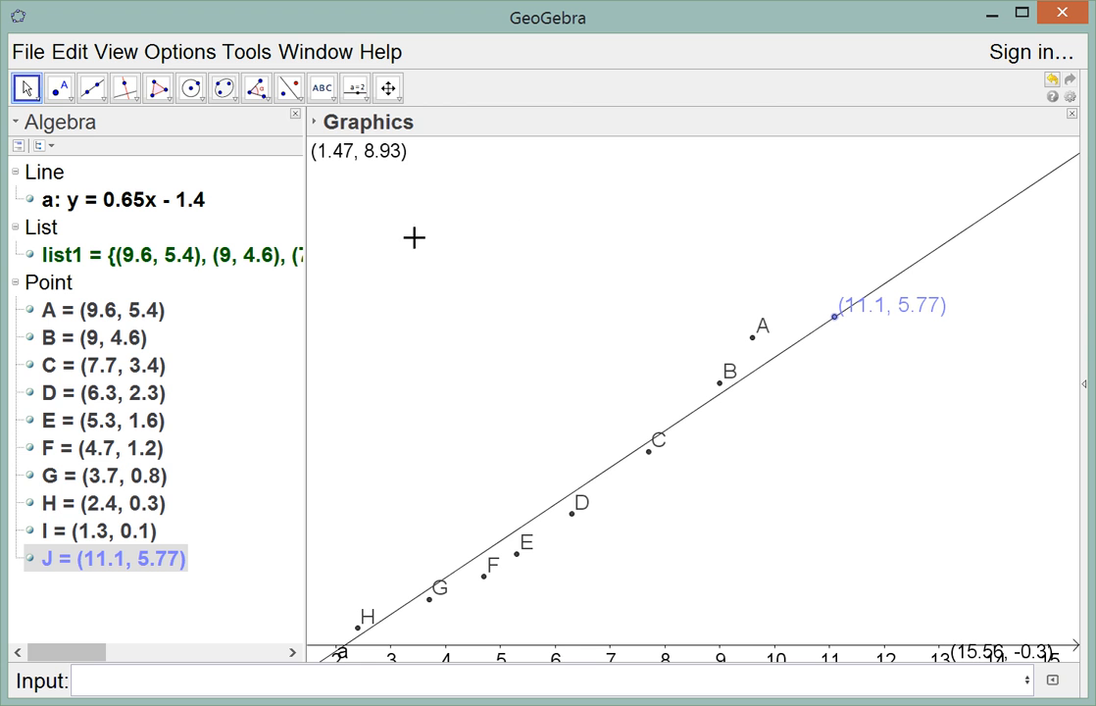
pyautogui.click(389, 90)
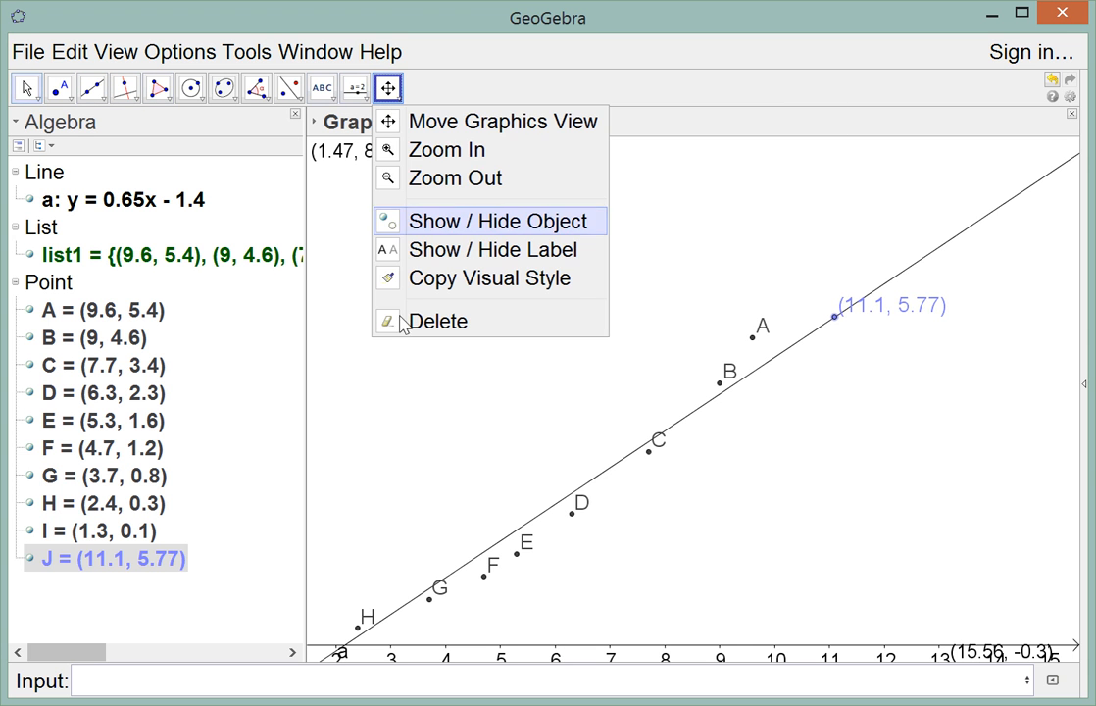
pyautogui.click(393, 398)
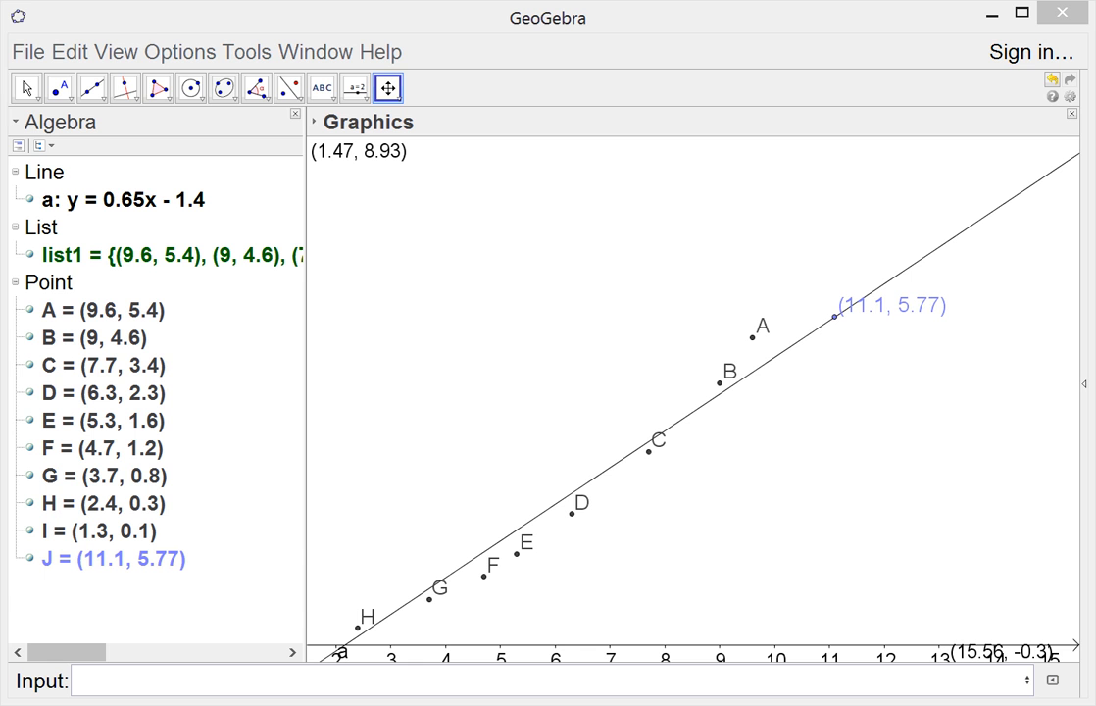
# Begin a ResidualPlot command with placeholders for the list of points and the function.
pyautogui.click(214, 686)
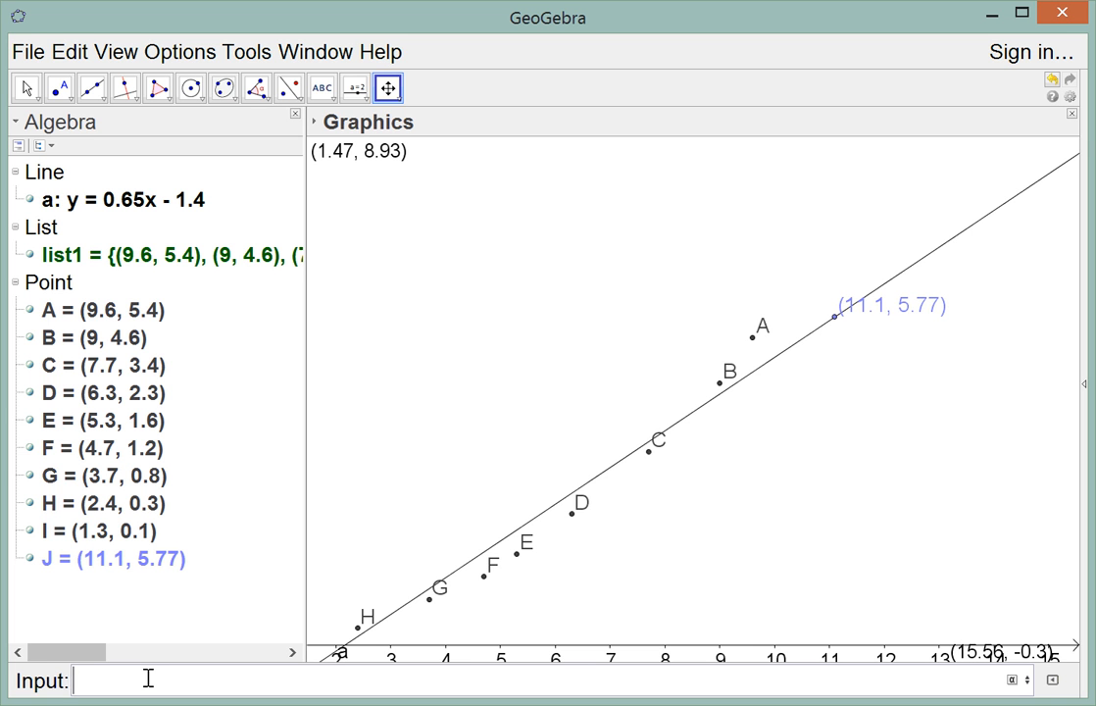
pyautogui.write('Residual')
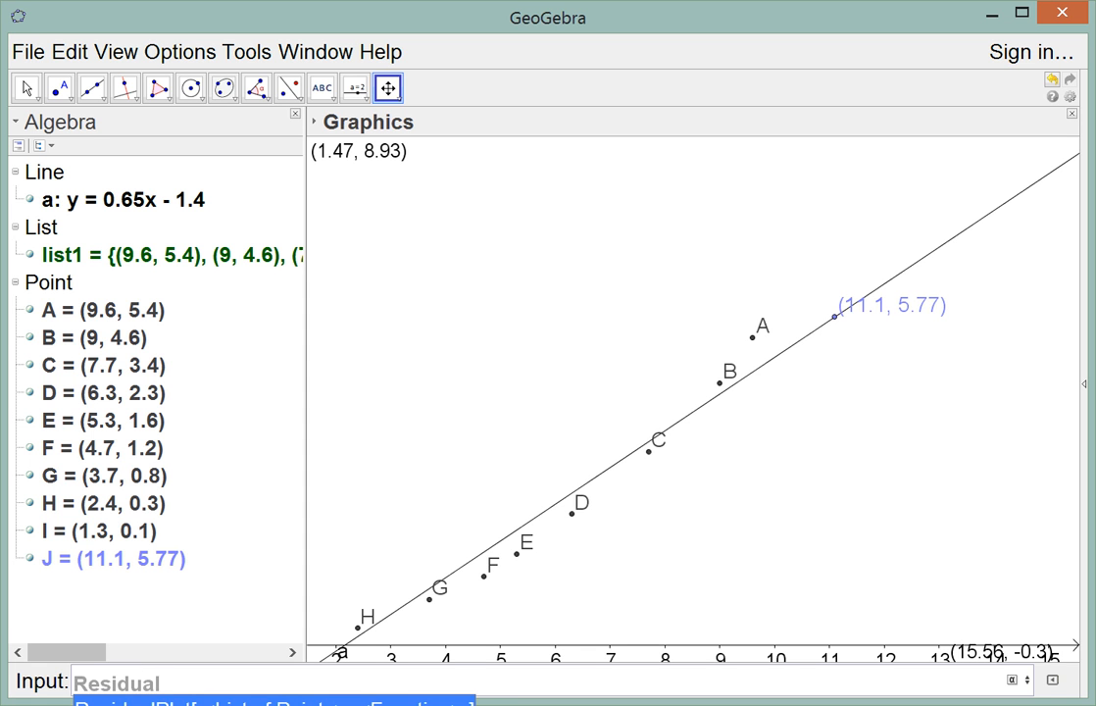
pyautogui.press('Return')
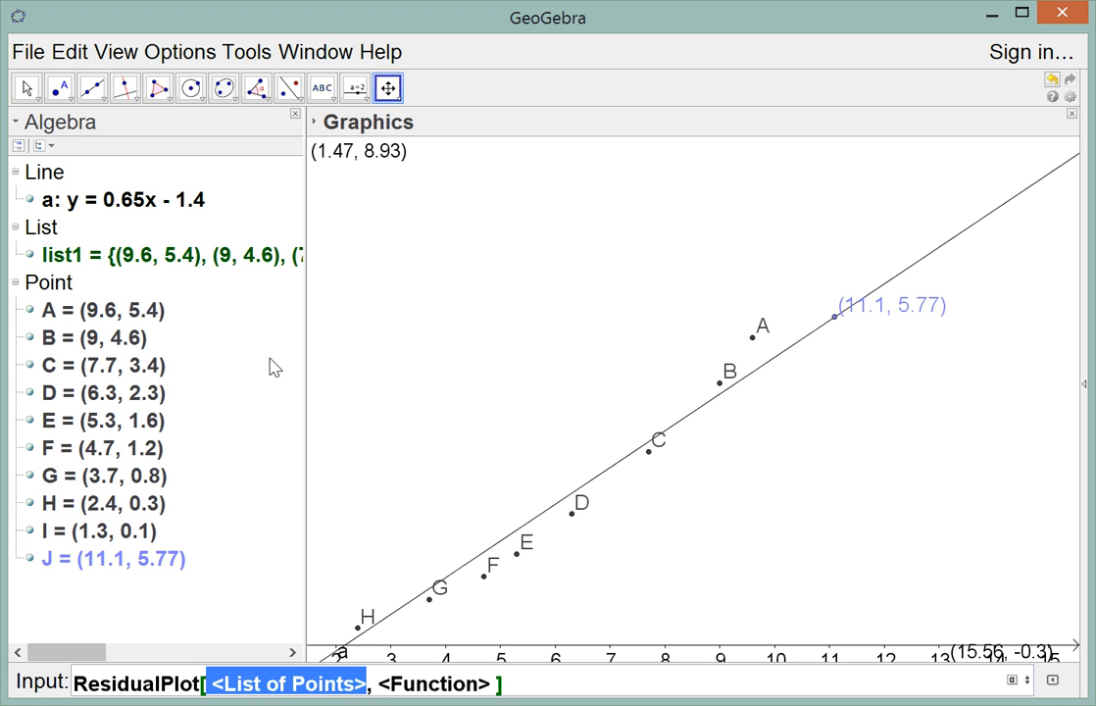
pyautogui.click(128, 251)
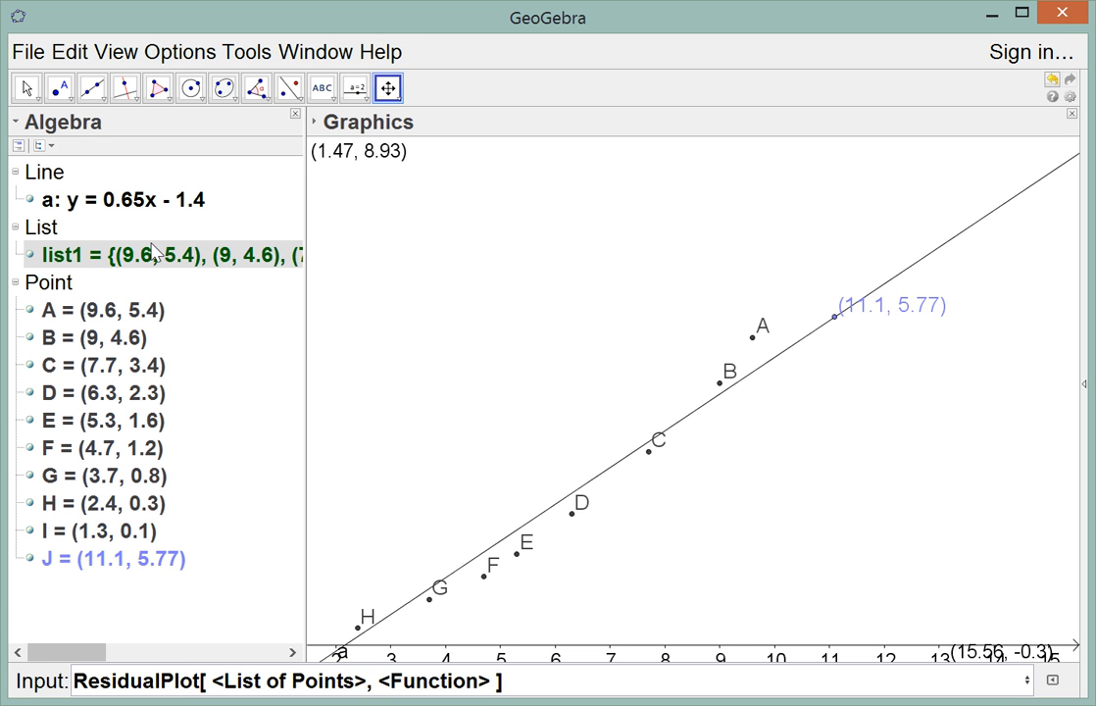
pyautogui.doubleClick(150, 253)
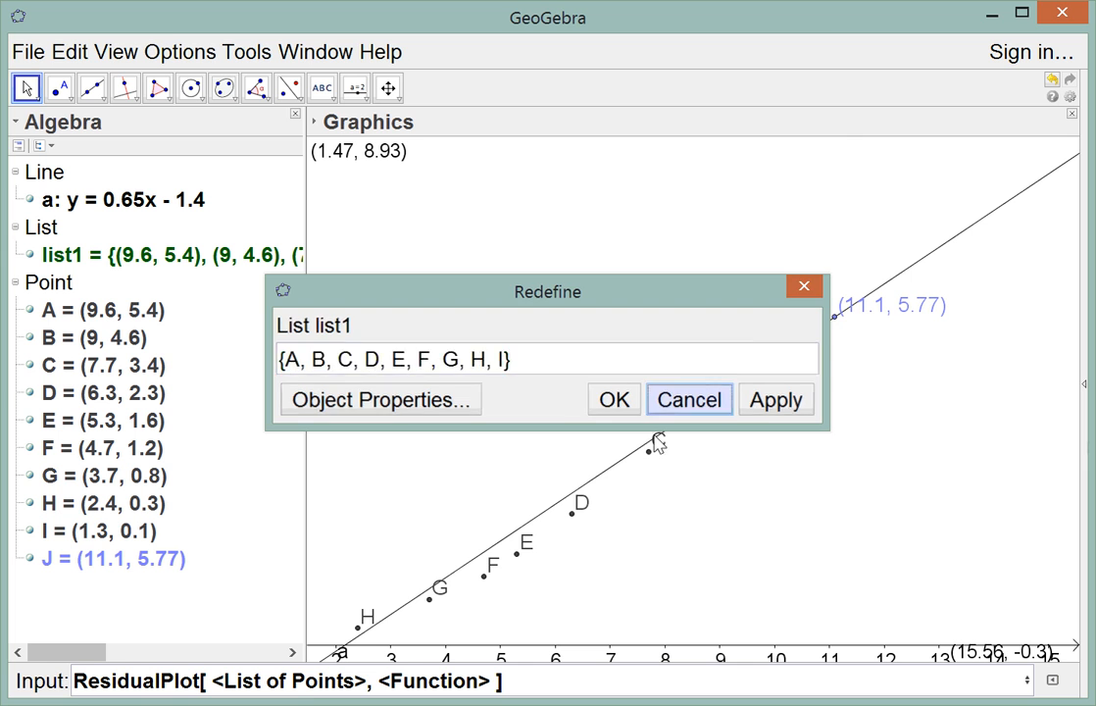
pyautogui.click(689, 398)
# Complete and run the command as ResidualPlot[list1, a], and bring all residual points into view.
pyautogui.click(348, 683)
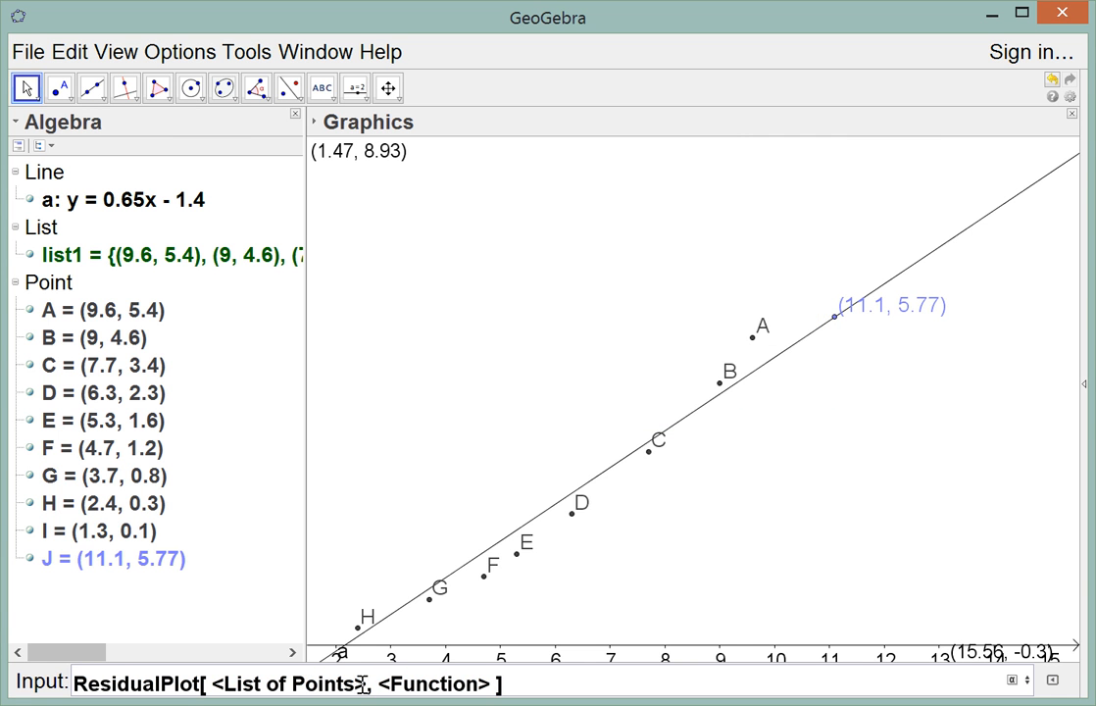
pyautogui.moveTo(363, 683); pyautogui.dragTo(217, 669)
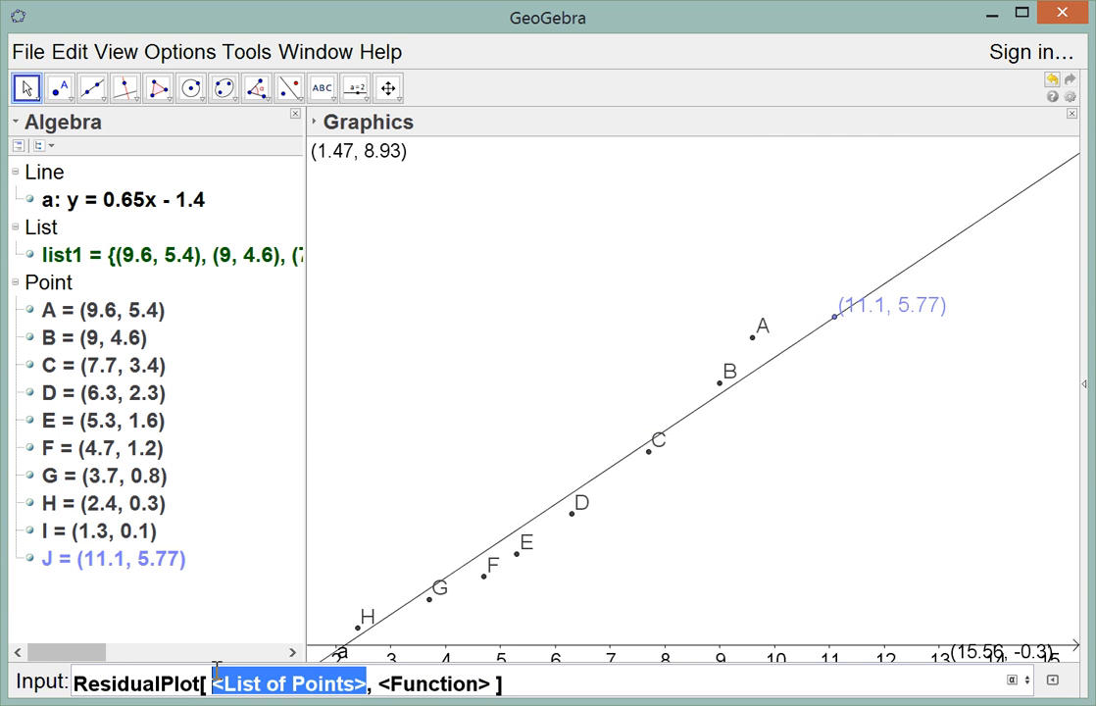
pyautogui.write('list1')
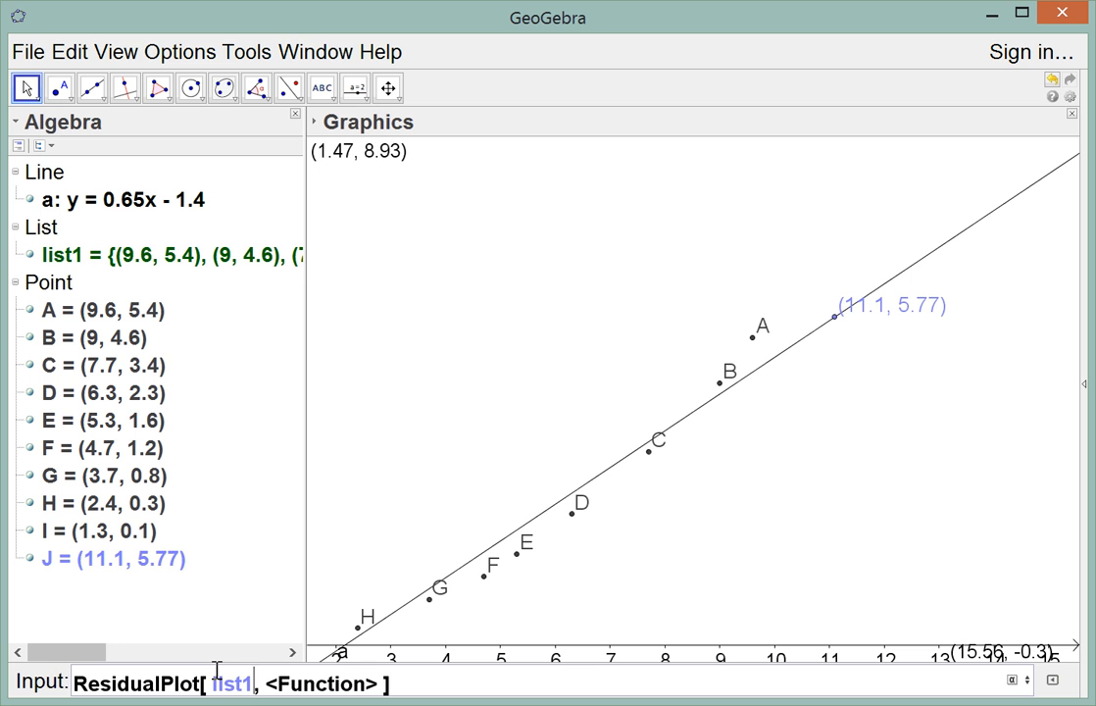
pyautogui.moveTo(267, 683); pyautogui.dragTo(381, 683)
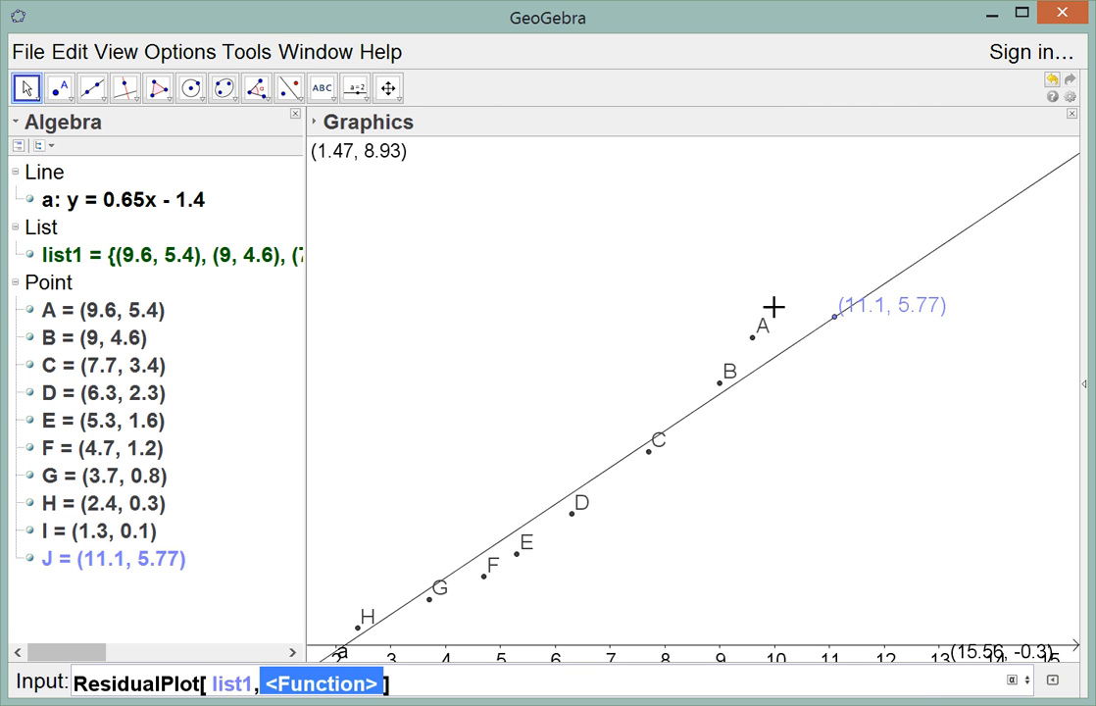
pyautogui.moveTo(754, 337)
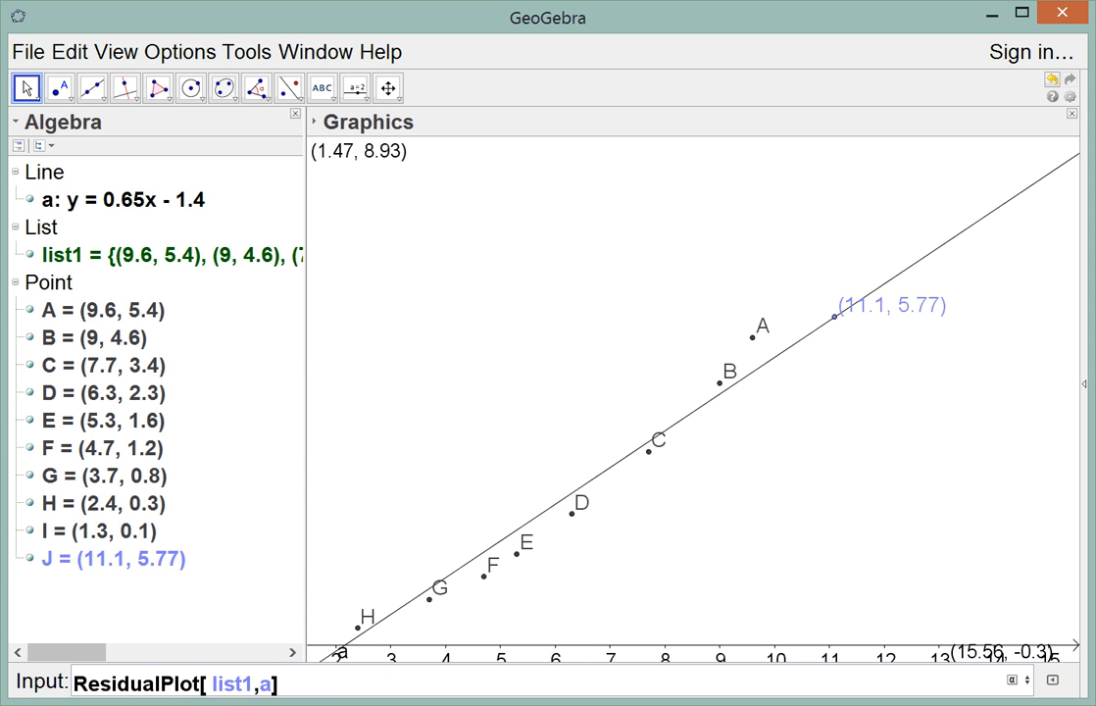
pyautogui.press('Return')
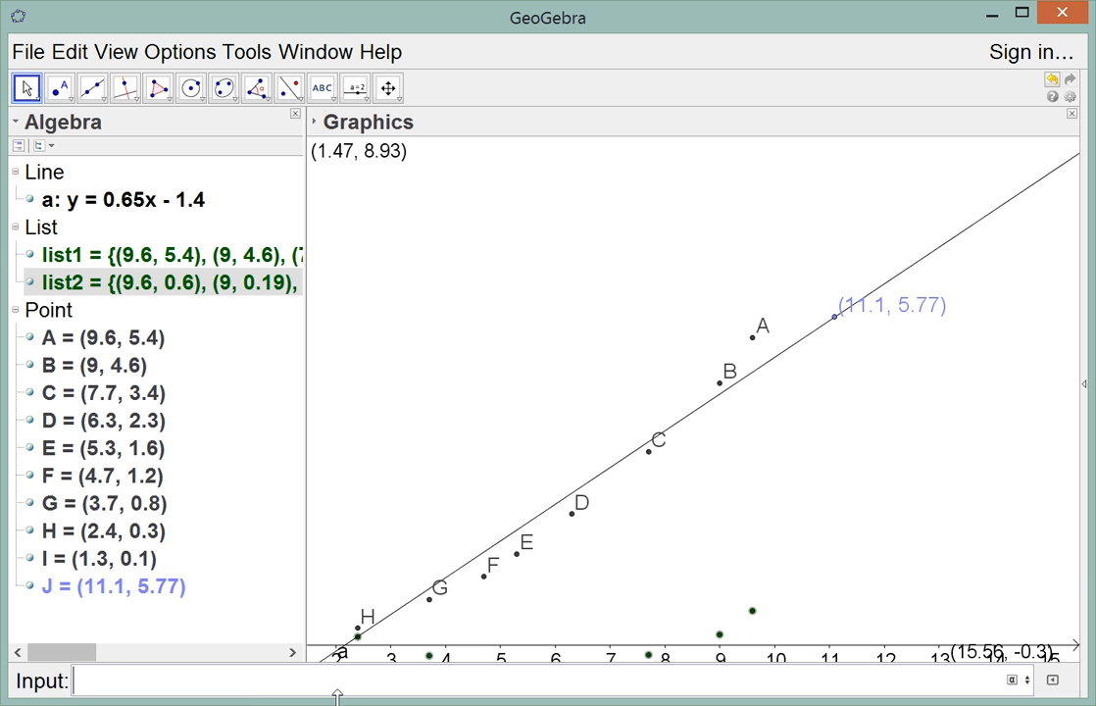
pyautogui.click(387, 88)
pyautogui.moveTo(380, 451); pyautogui.dragTo(462, 279)
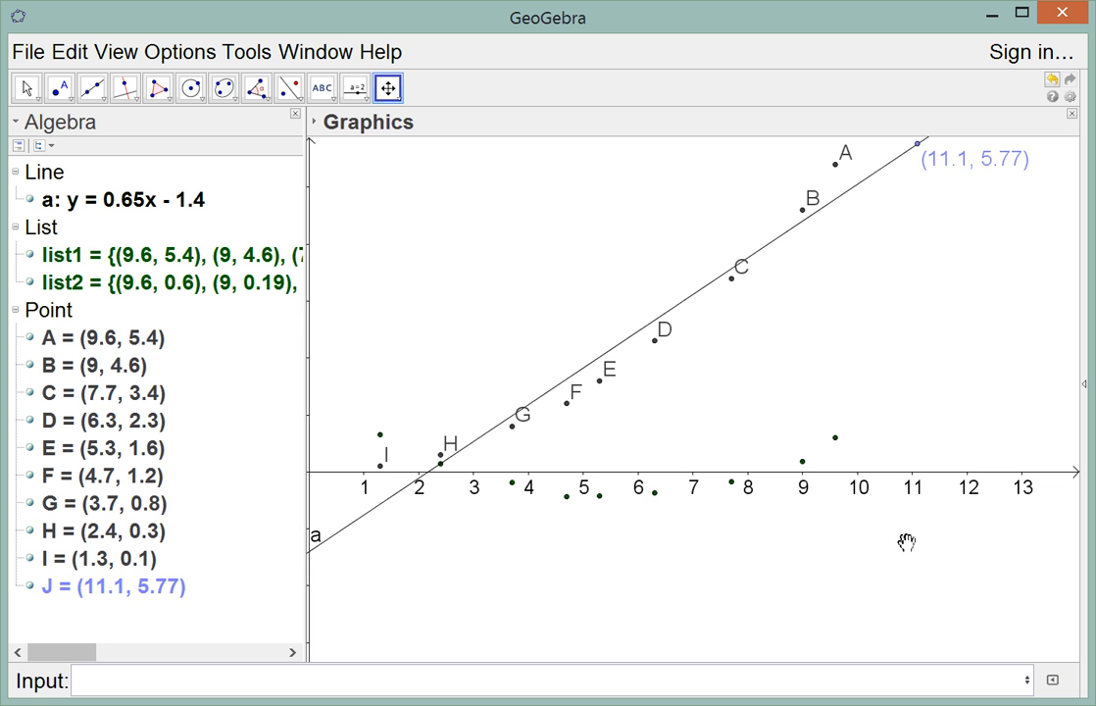
# Hide data points A through I and the regression line a so the residual points stand alone.
pyautogui.scroll(5, 588, 487)
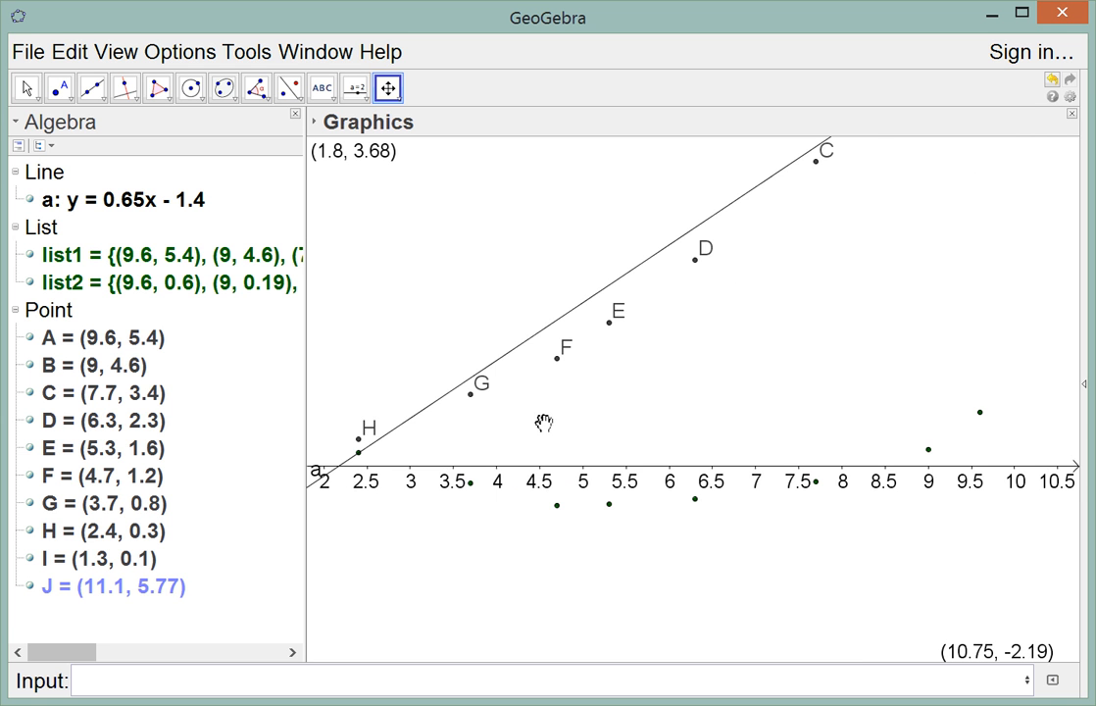
pyautogui.scroll(-2, 543, 422)
pyautogui.moveTo(547, 435); pyautogui.dragTo(592, 423)
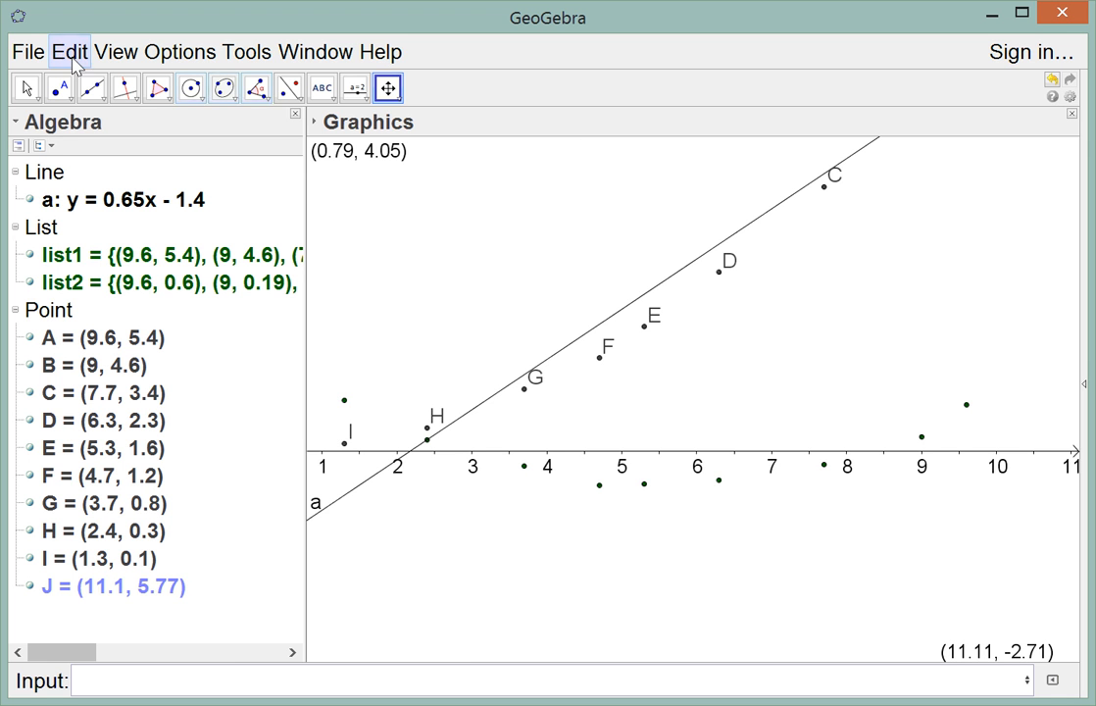
pyautogui.click(26, 89)
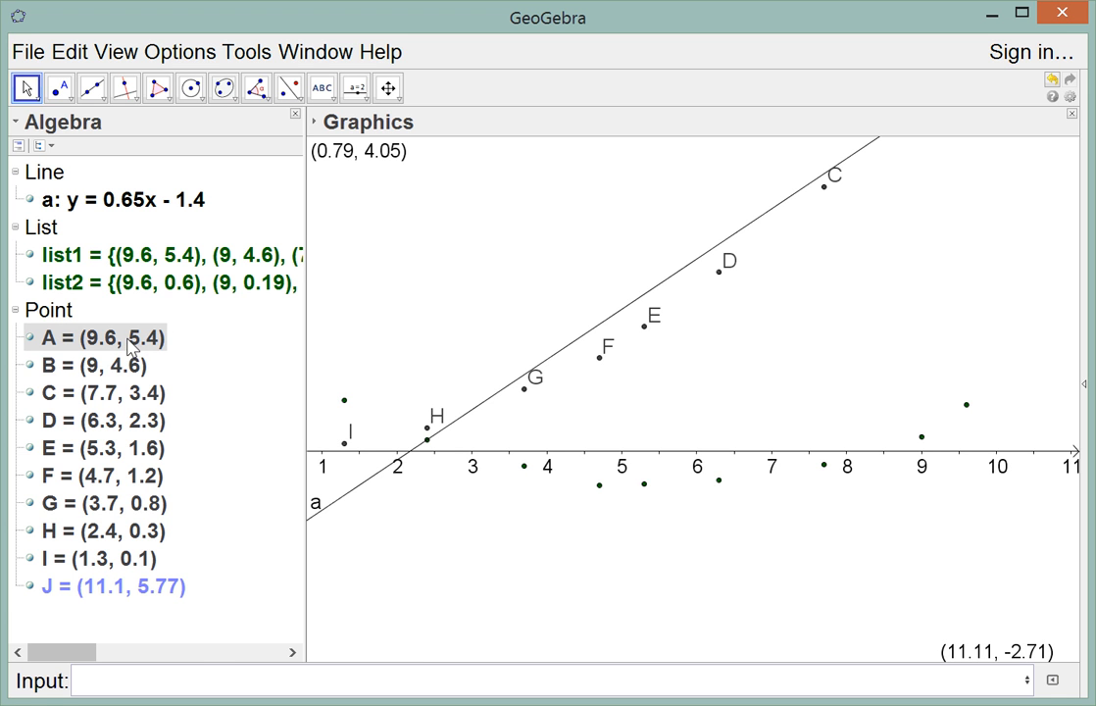
pyautogui.keyDown('shift'); pyautogui.click(95, 555); pyautogui.keyUp('shift')
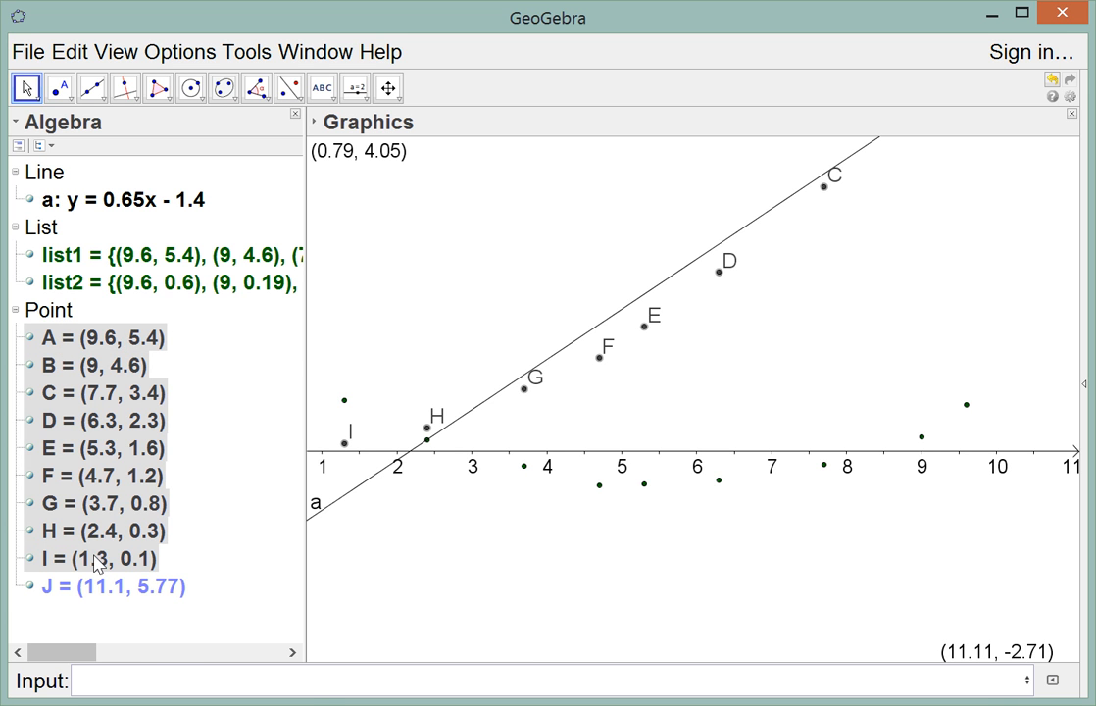
pyautogui.rightClick(96, 558)
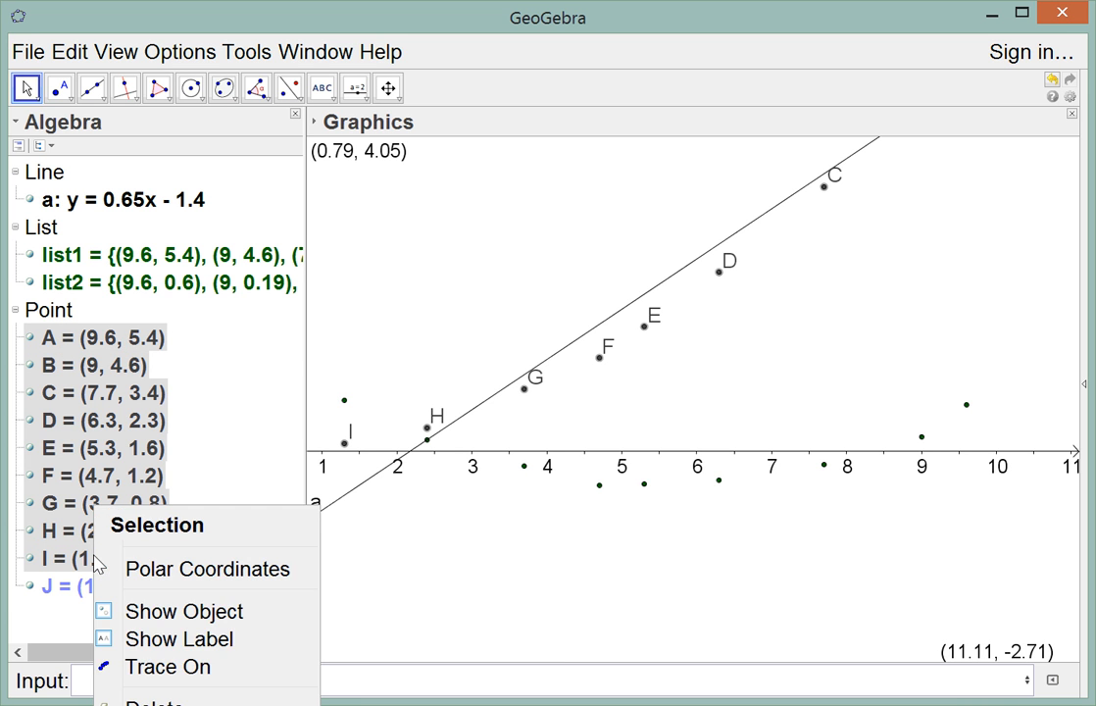
pyautogui.click(193, 615)
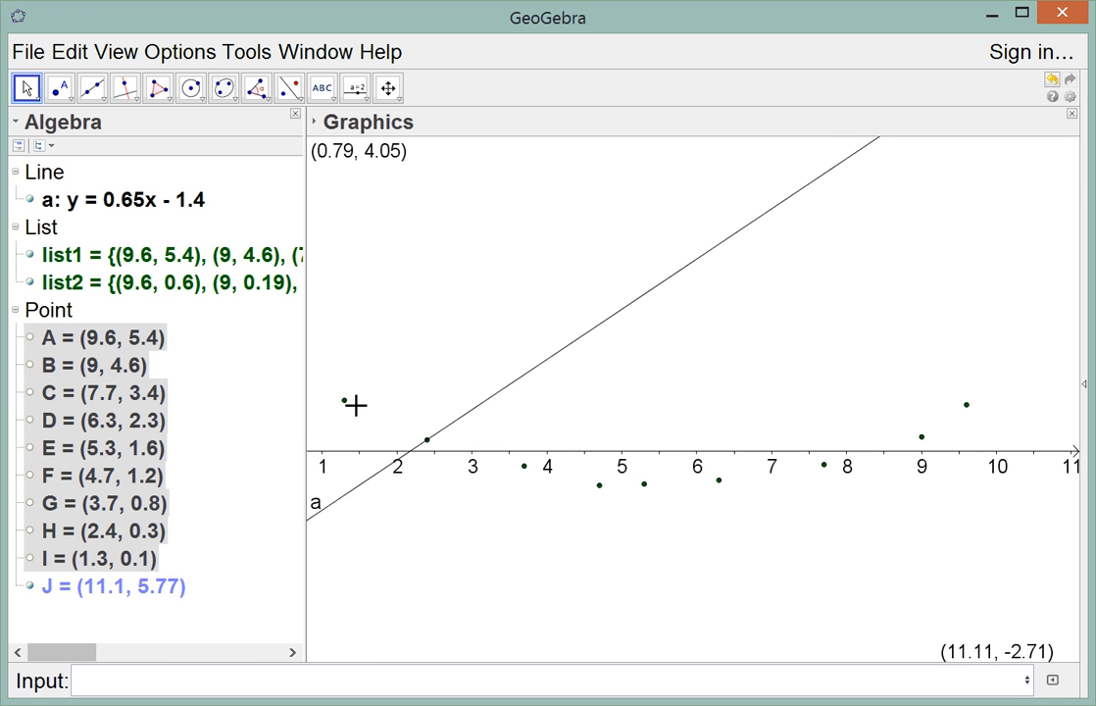
pyautogui.click(32, 200)
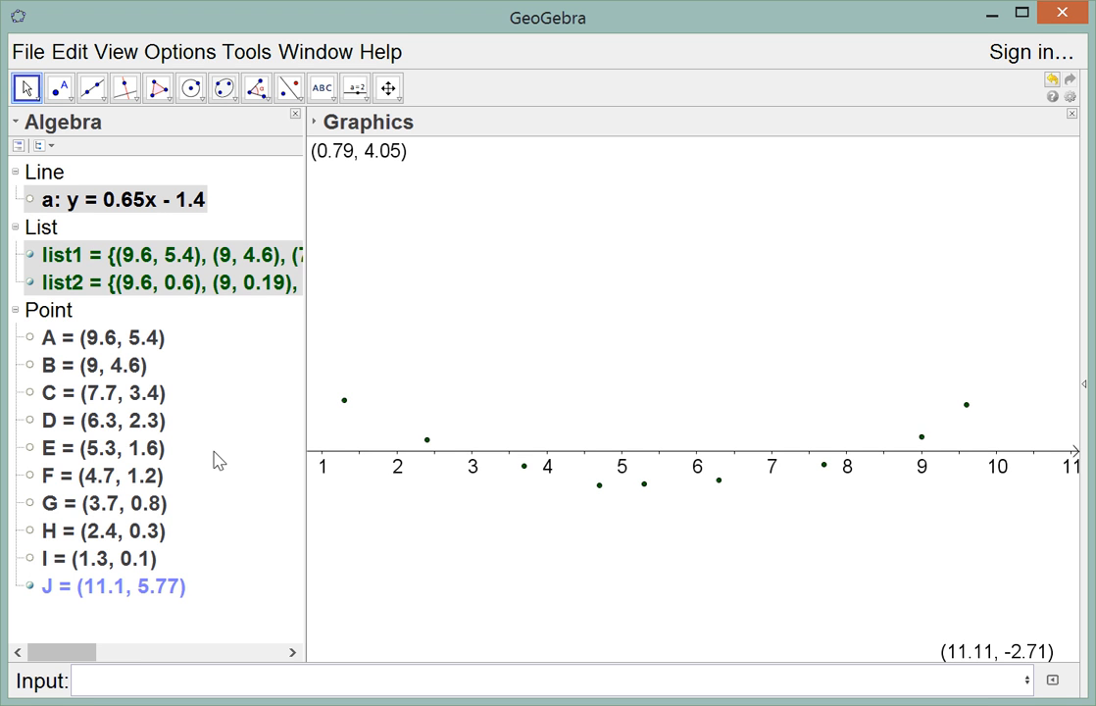
# Toggle the visibility of list2 off and on several times to identify its residual points.
pyautogui.click(30, 283)
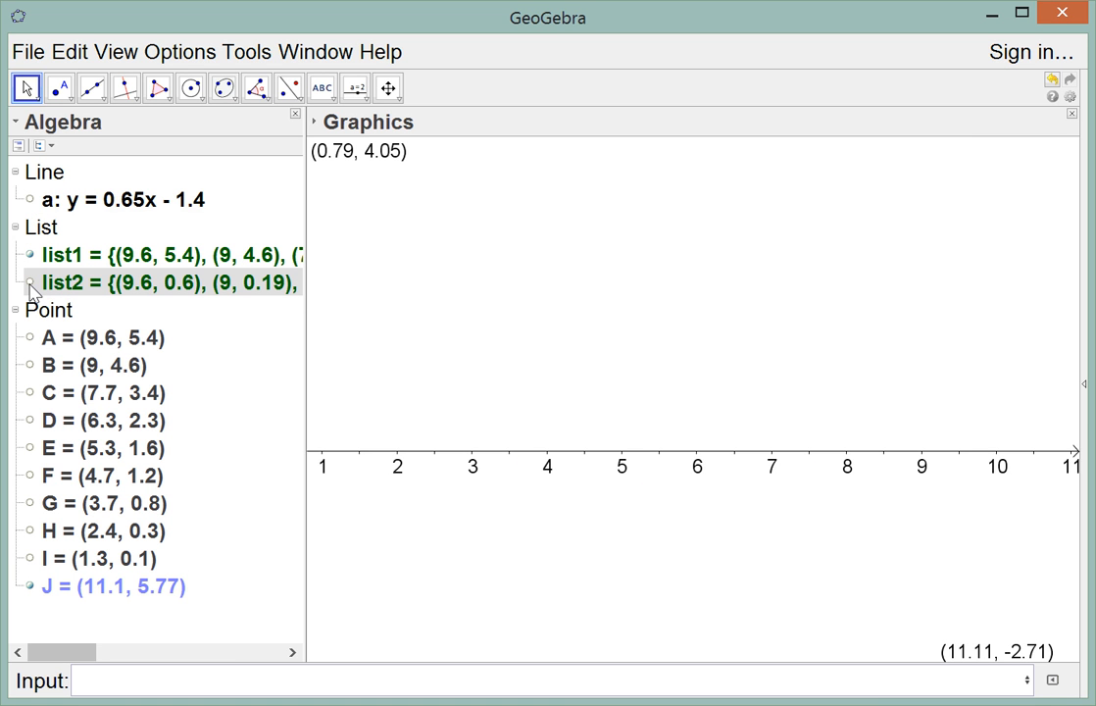
pyautogui.click(30, 283)
pyautogui.click(30, 283)
pyautogui.click(31, 283)
pyautogui.click(31, 283)
pyautogui.click(30, 283)
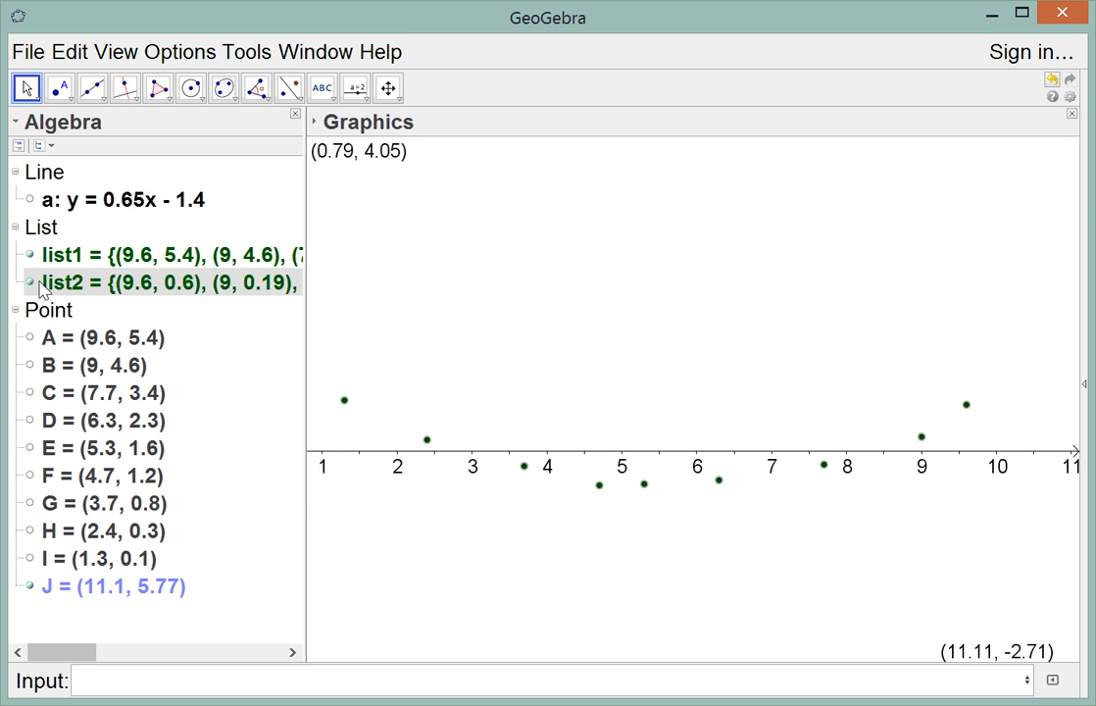
# Set the list2 residual points to point size 5 and green 0, 153, 0 (#009900), then deselect them.
pyautogui.rightClick(72, 283)
pyautogui.click(162, 487)
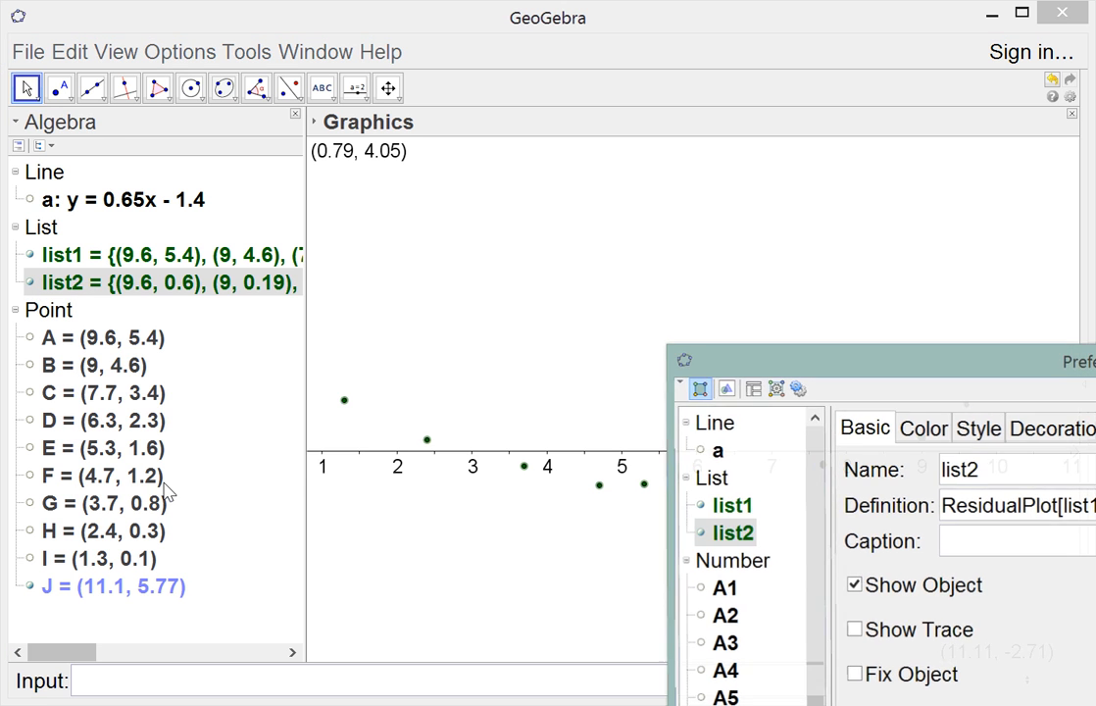
pyautogui.moveTo(1045, 373); pyautogui.dragTo(470, 106)
pyautogui.click(475, 186)
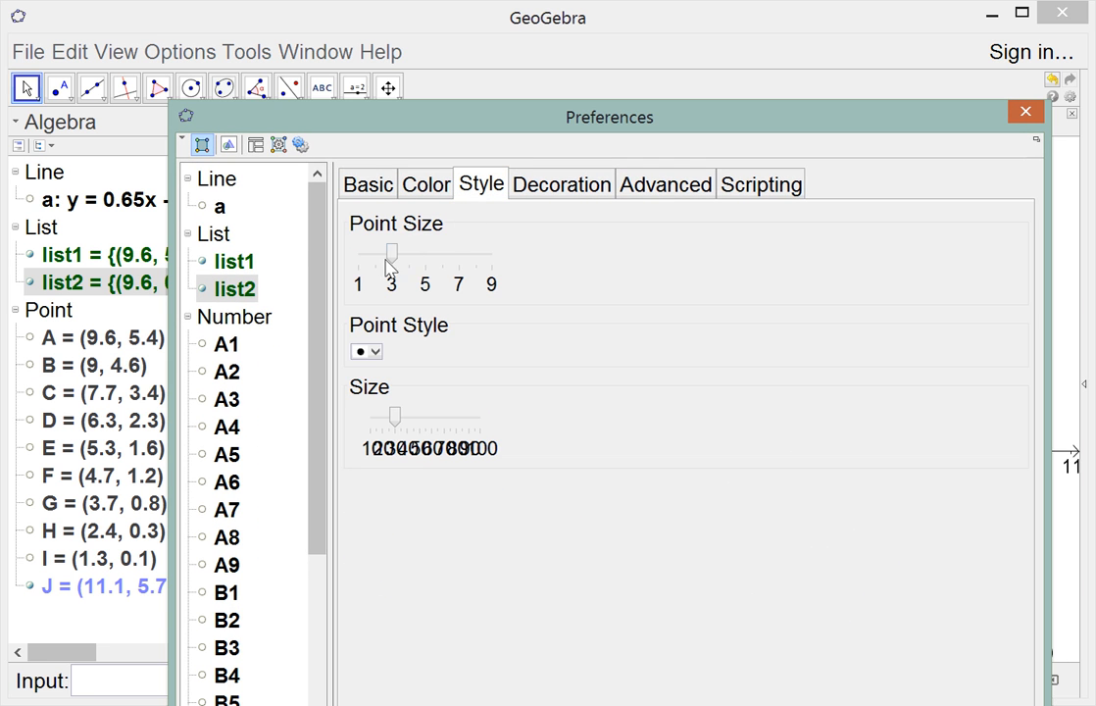
pyautogui.moveTo(392, 254); pyautogui.dragTo(427, 257)
pyautogui.click(425, 185)
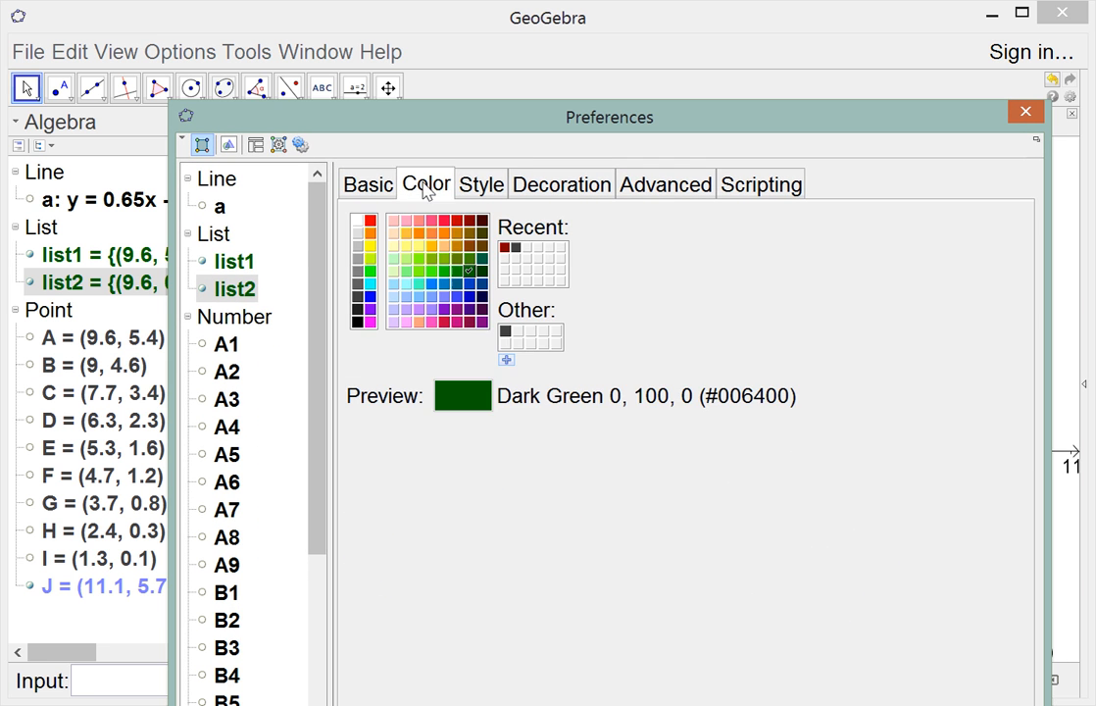
pyautogui.click(456, 270)
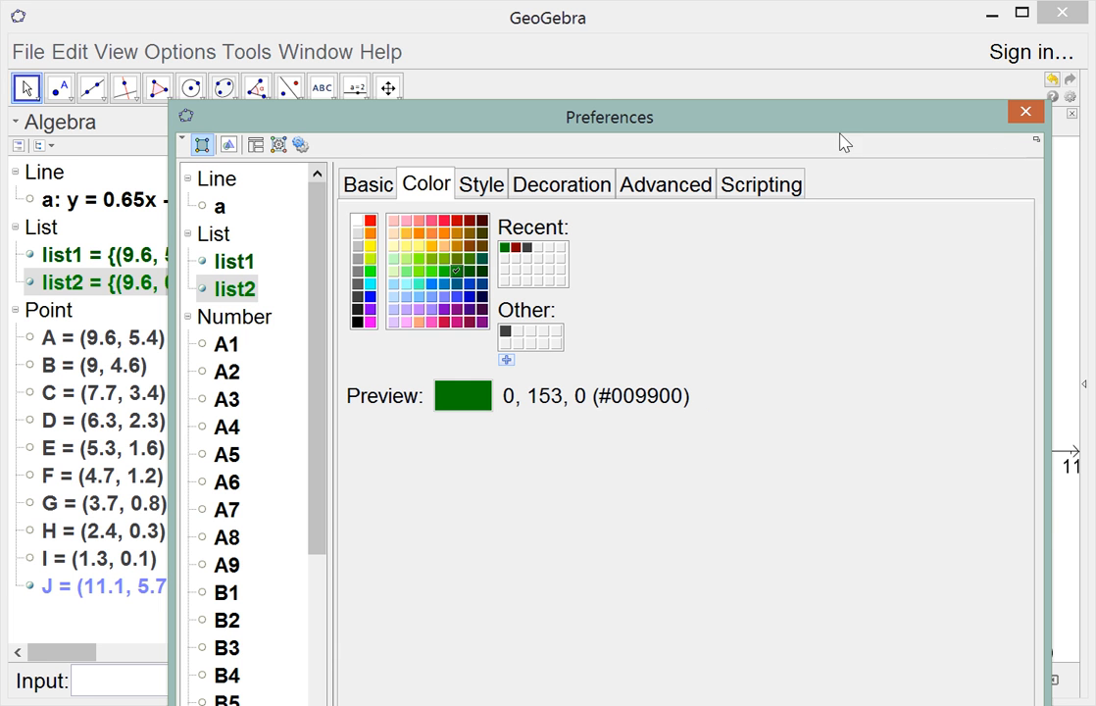
pyautogui.click(1026, 114)
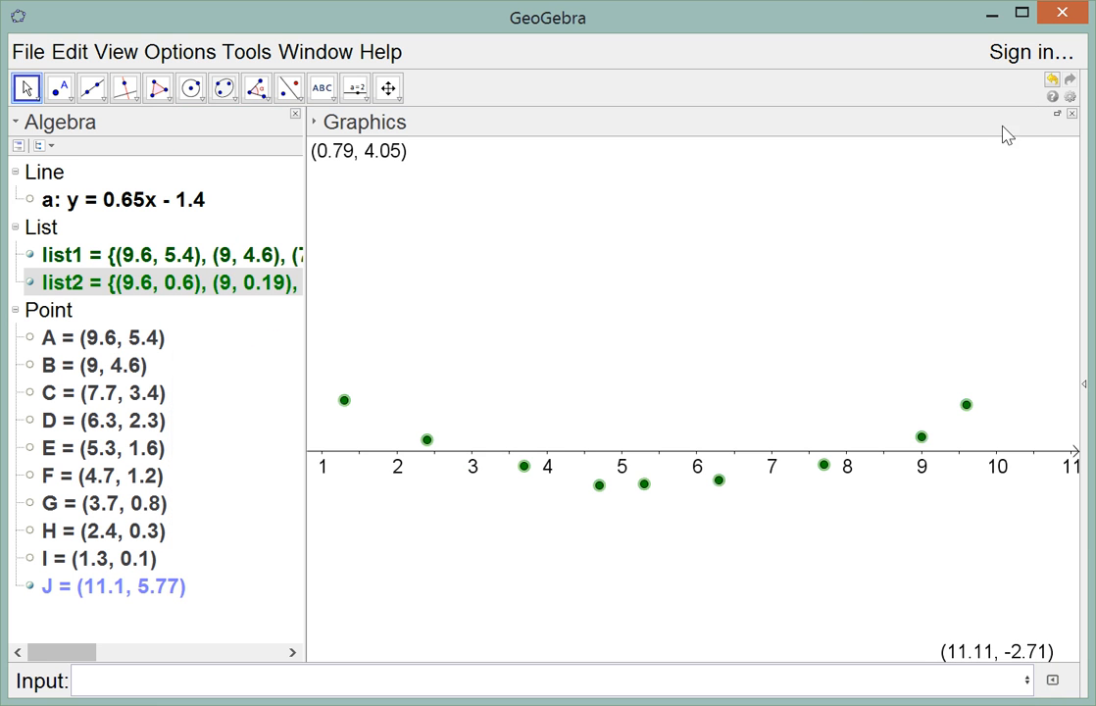
pyautogui.click(604, 595)
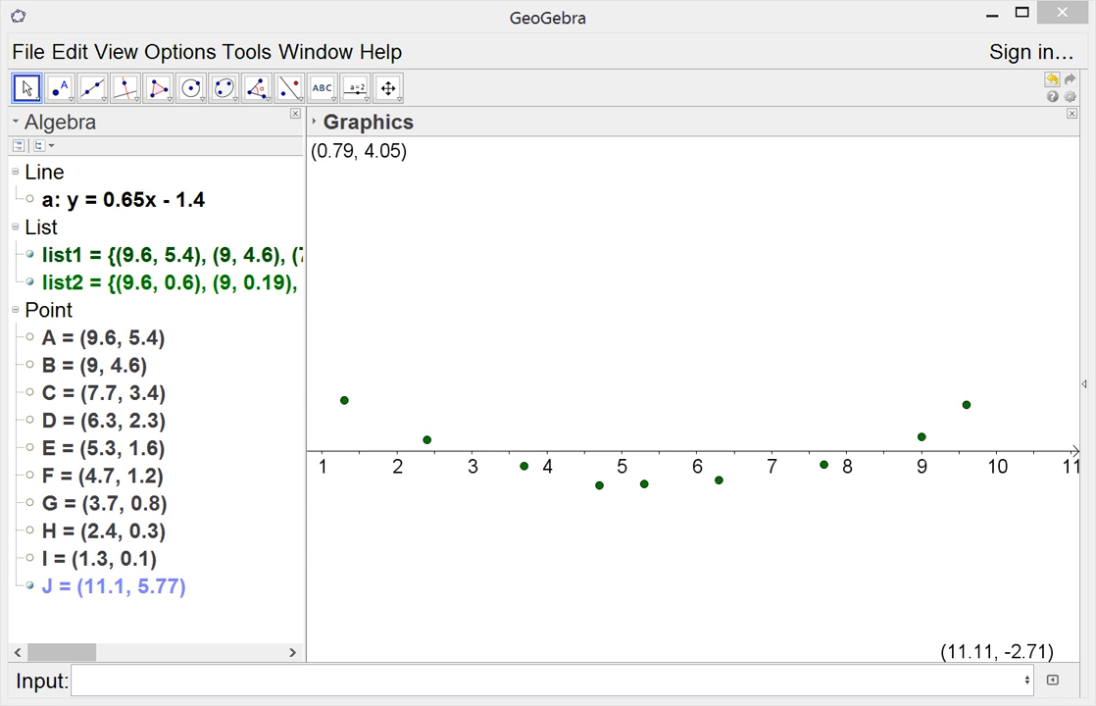
# Examine the random, U-shaped and inverted-U sample residual patterns in Snipping Tool, then return to GeoGebra.
pyautogui.moveTo(139, 56); pyautogui.dragTo(605, 90)
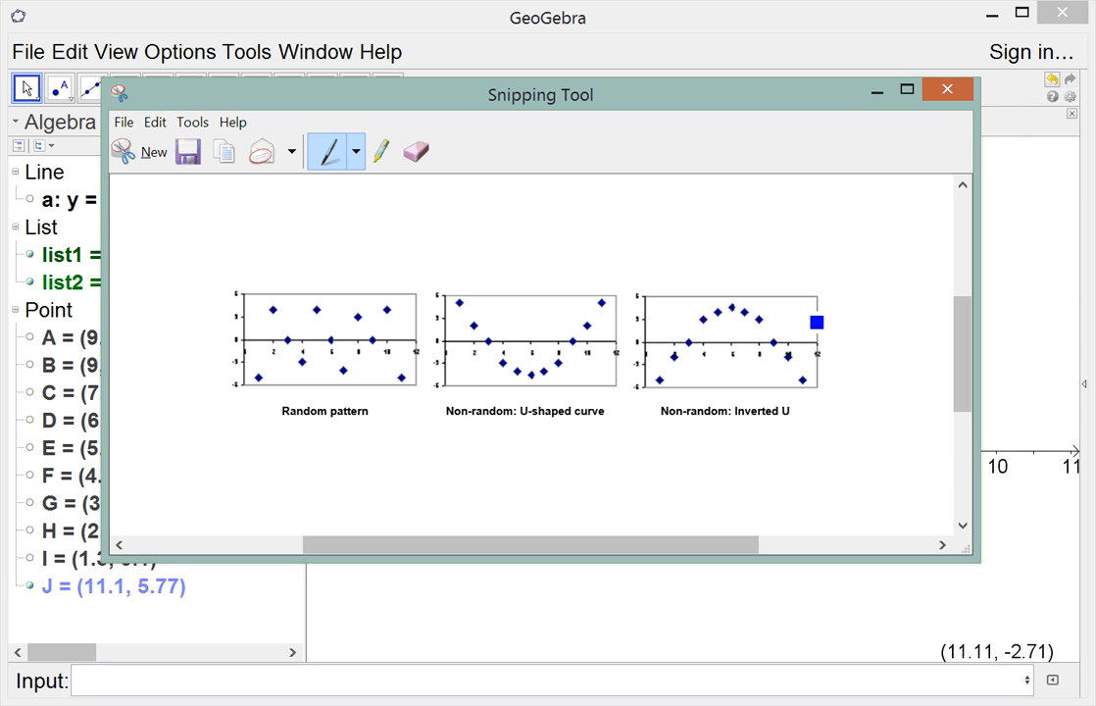
pyautogui.click(879, 95)
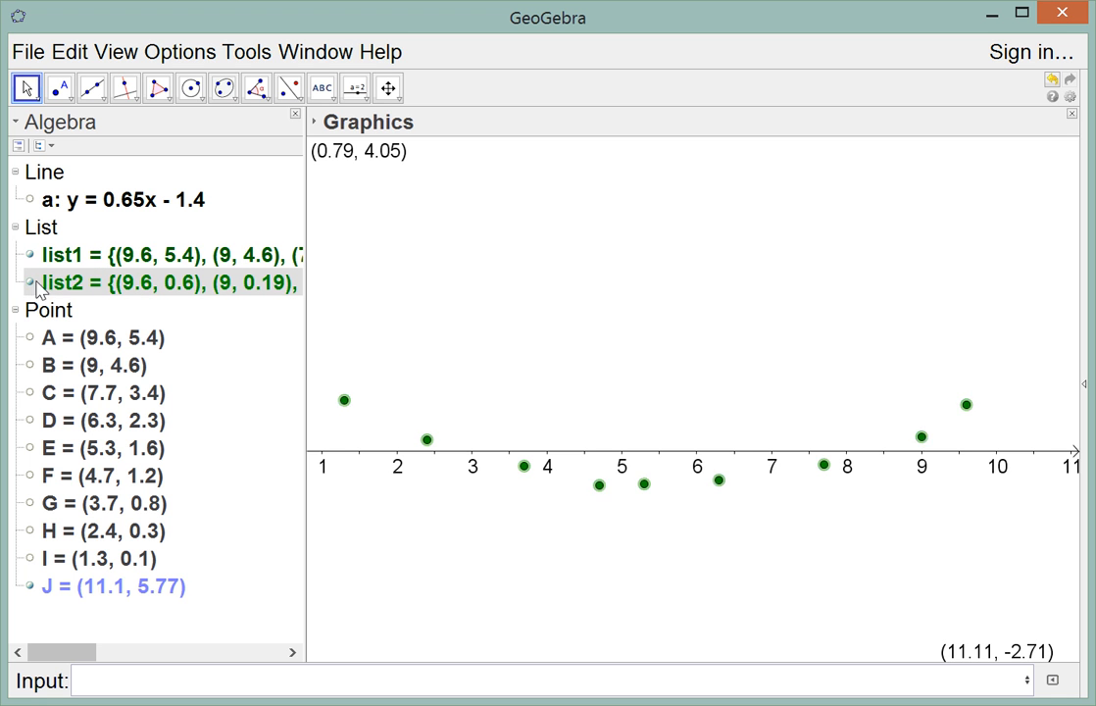
# Hide the list2 residual points and show data points A through I again, all within view.
pyautogui.click(30, 284)
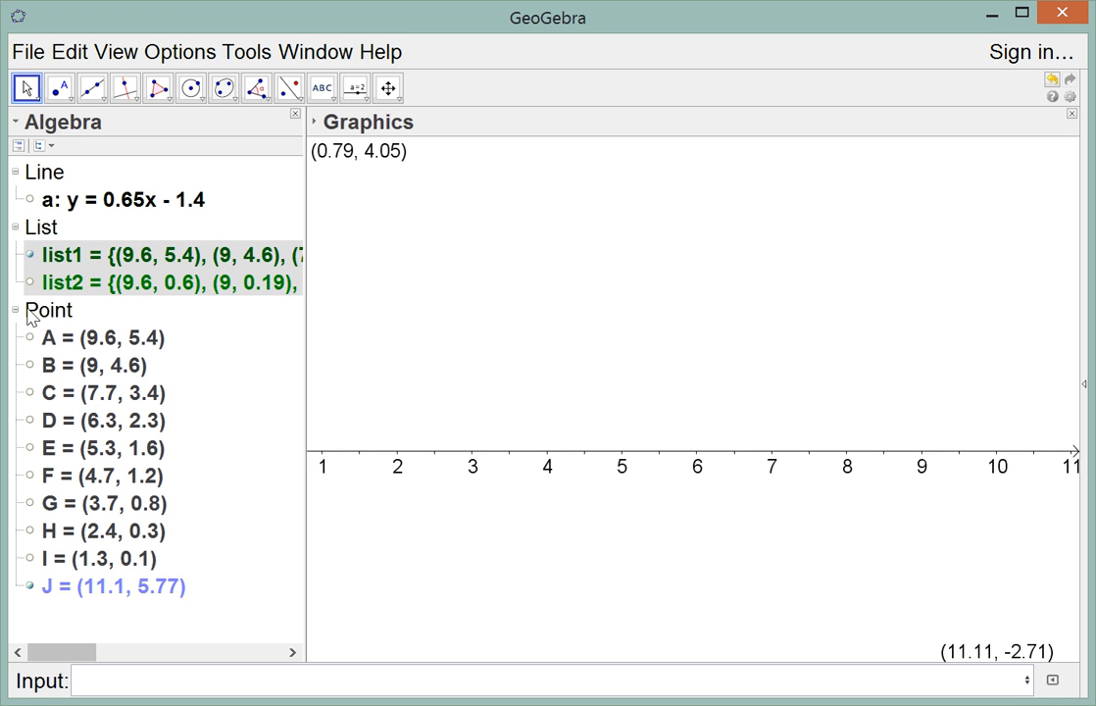
pyautogui.click(132, 340)
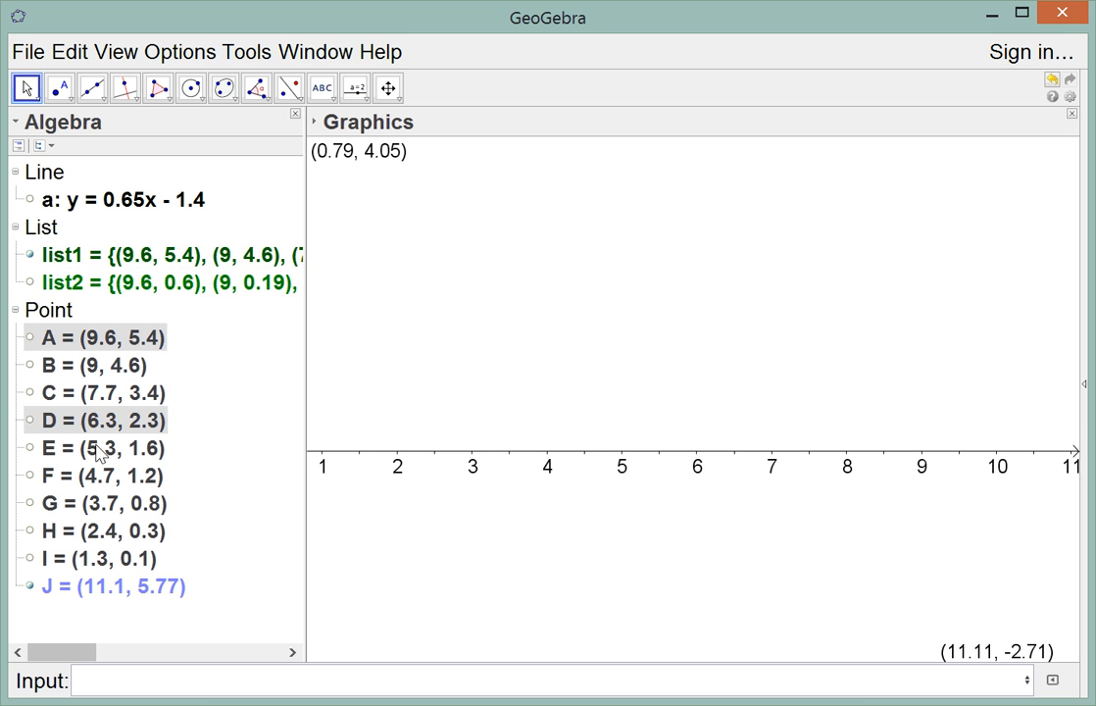
pyautogui.keyDown('shift'); pyautogui.click(95, 561); pyautogui.keyUp('shift')
pyautogui.rightClick(95, 560)
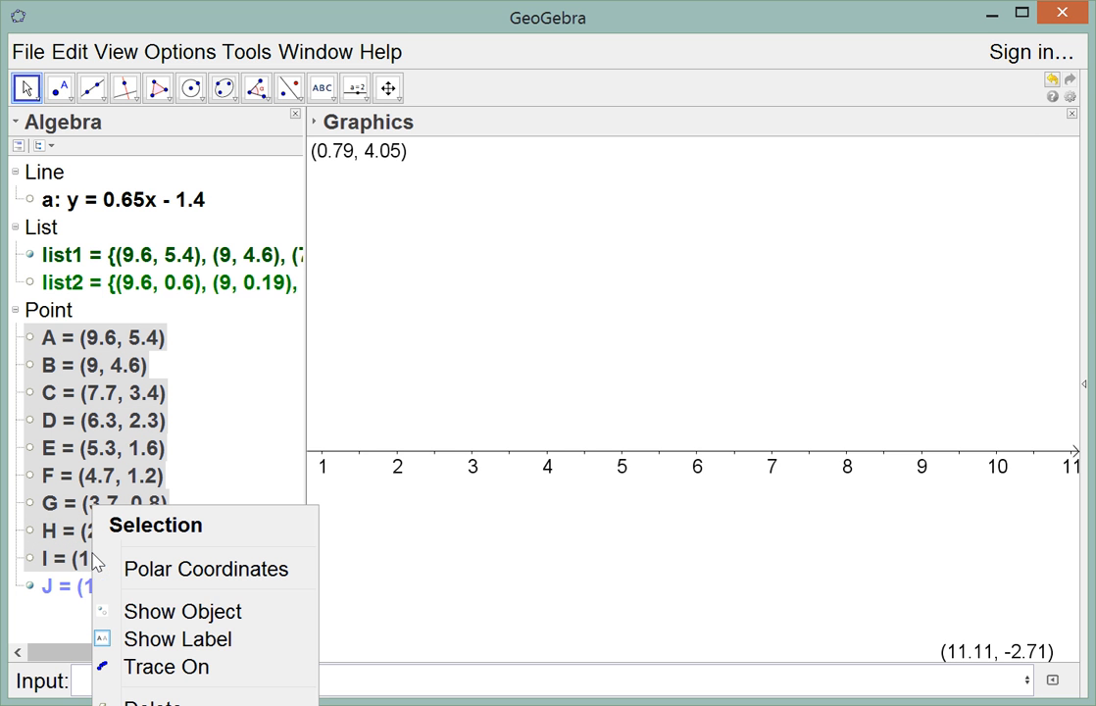
pyautogui.click(191, 614)
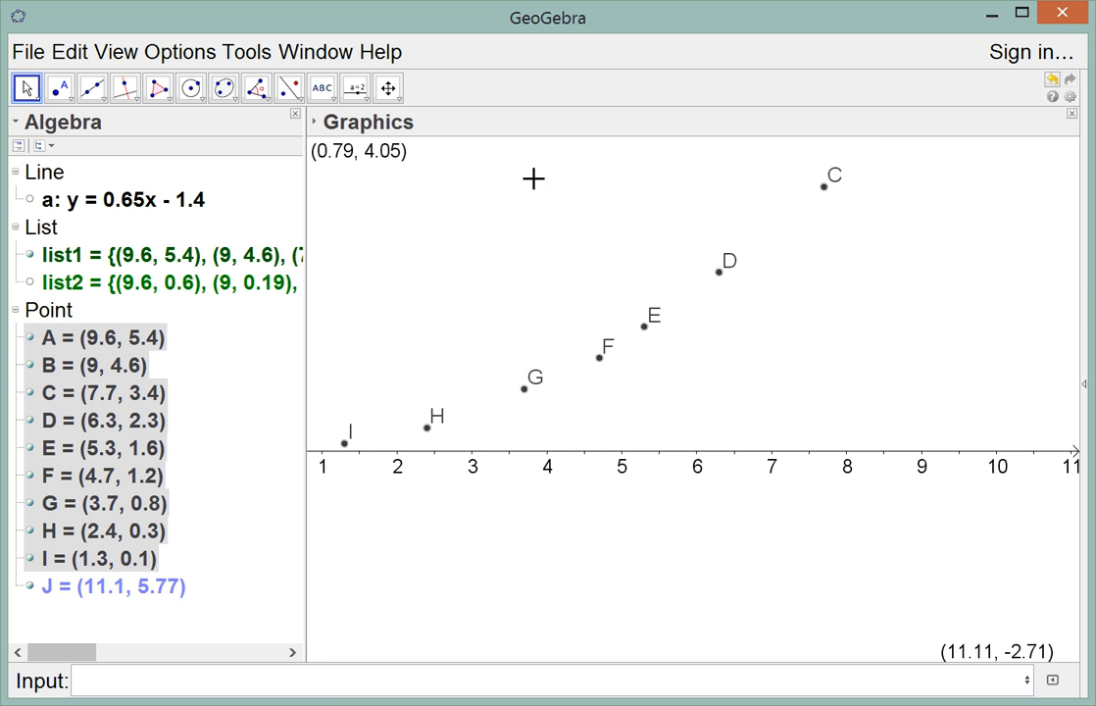
pyautogui.click(388, 89)
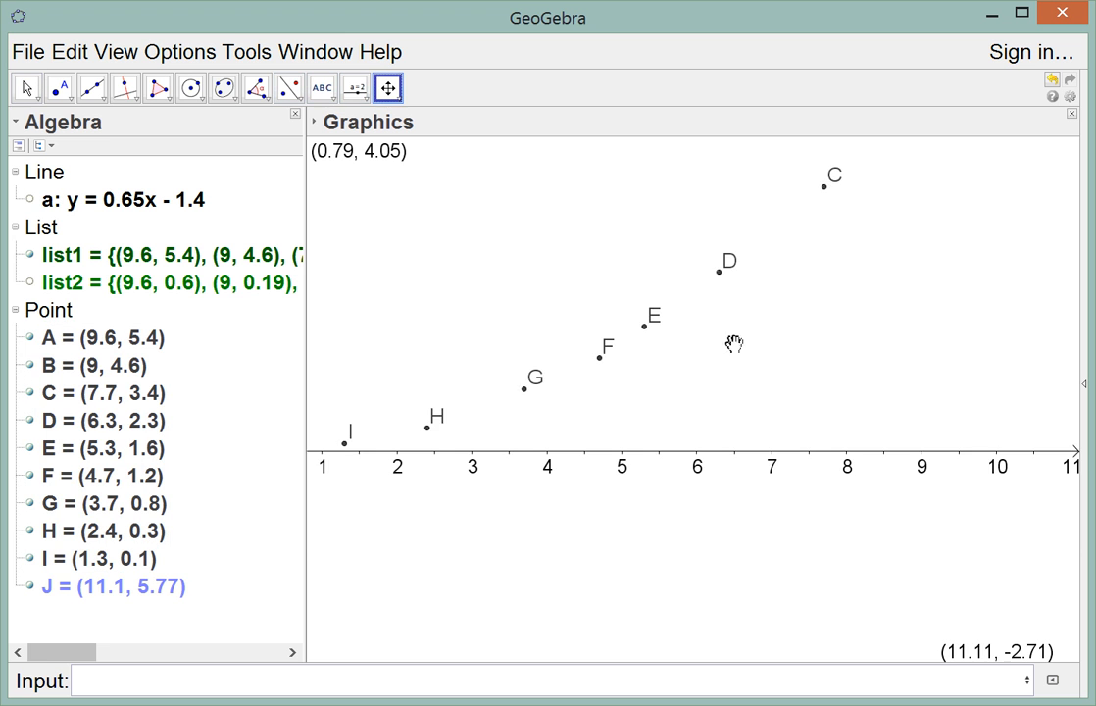
pyautogui.moveTo(731, 342); pyautogui.dragTo(745, 498)
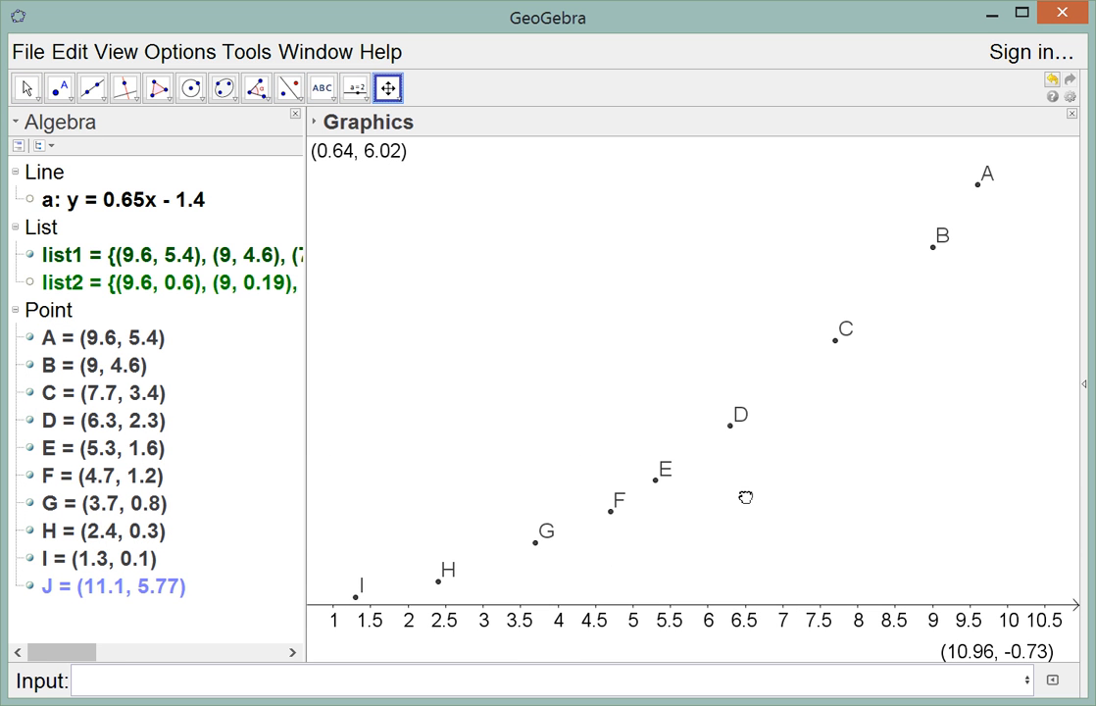
# Fit a quadratic curve to the data points with the command FitPoly[list1, 2].
pyautogui.click(523, 678)
pyautogui.click(152, 685)
pyautogui.write('fitpo')
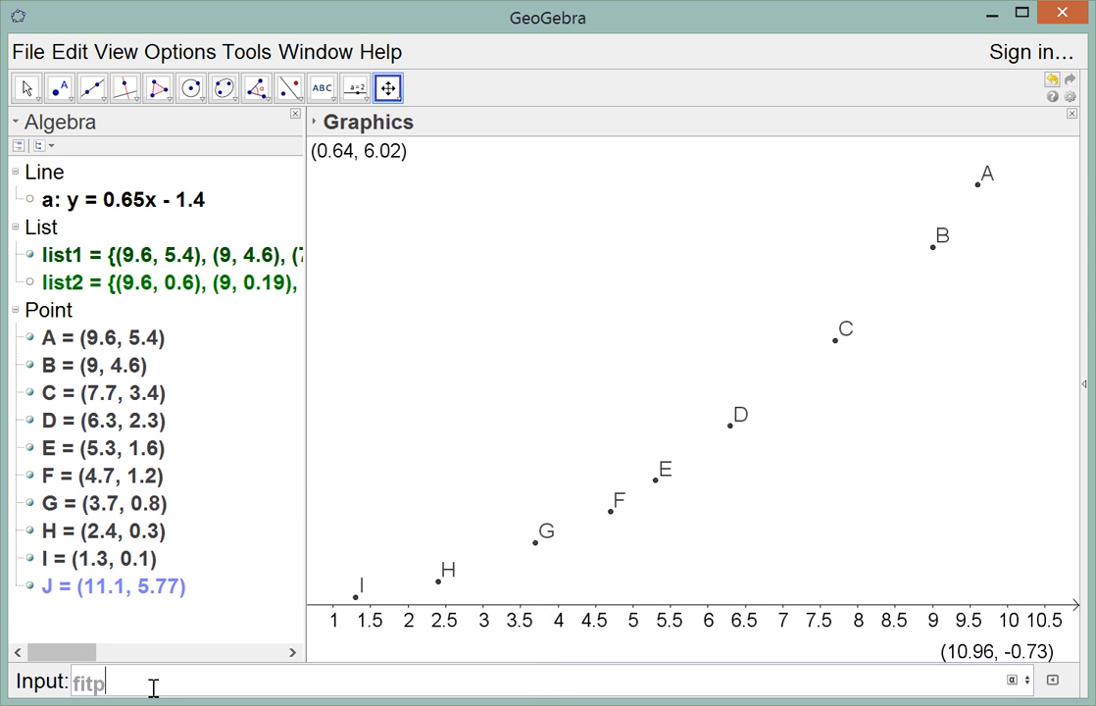
pyautogui.write('ly')
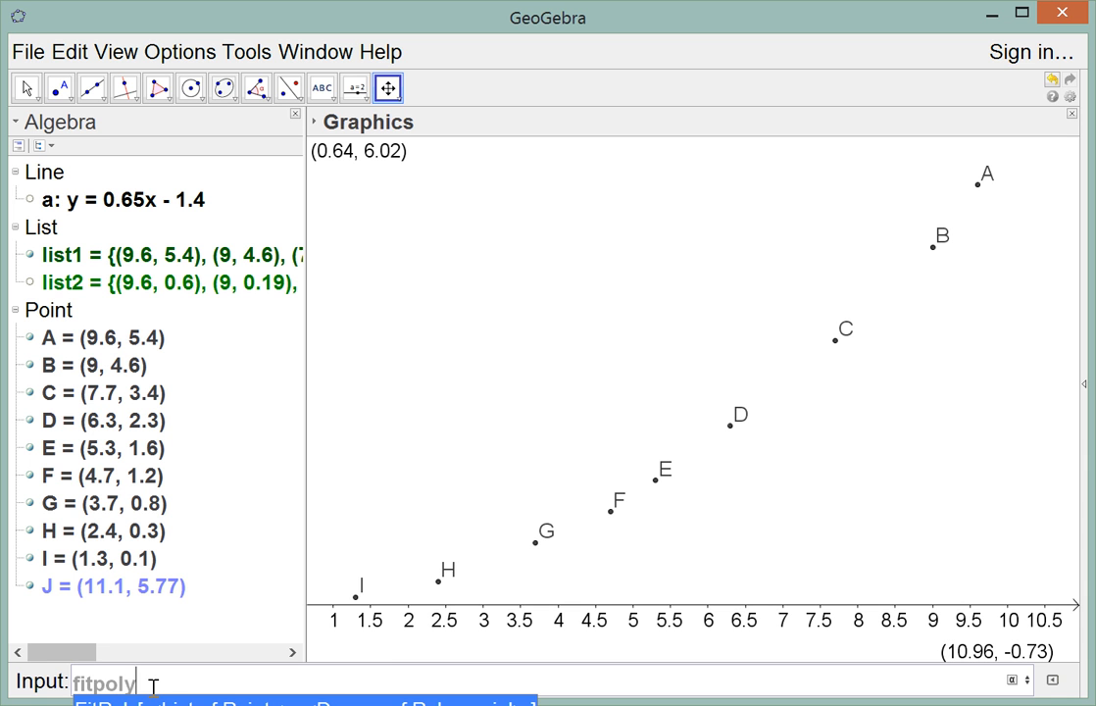
pyautogui.press('Return')
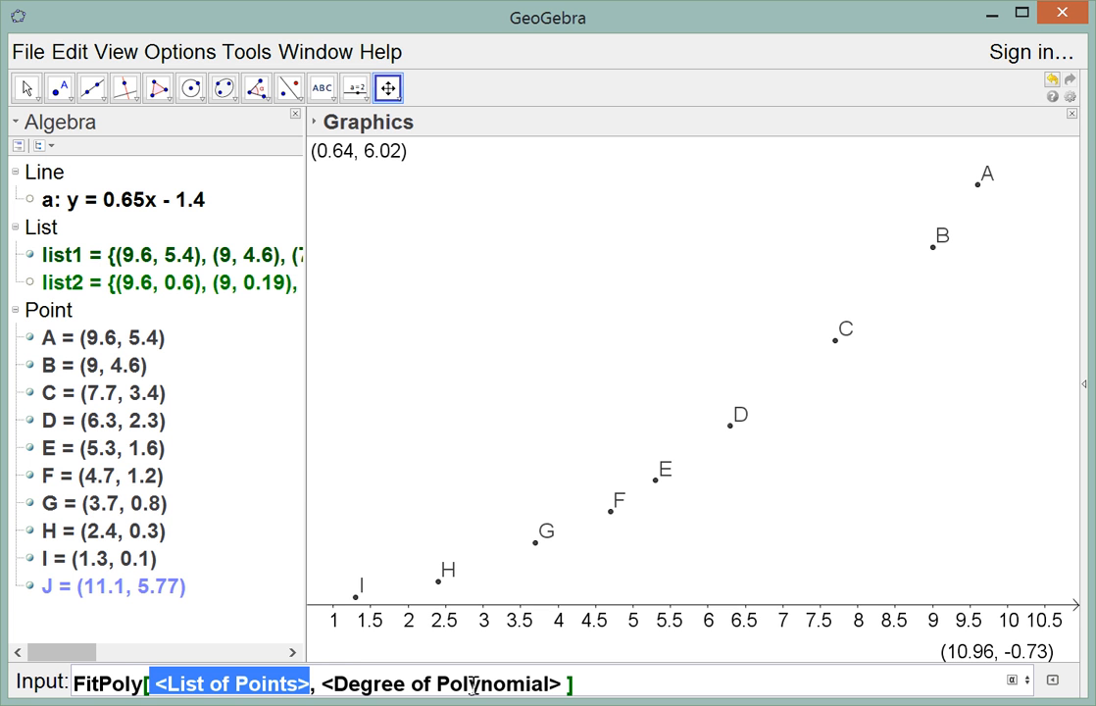
pyautogui.write('list')
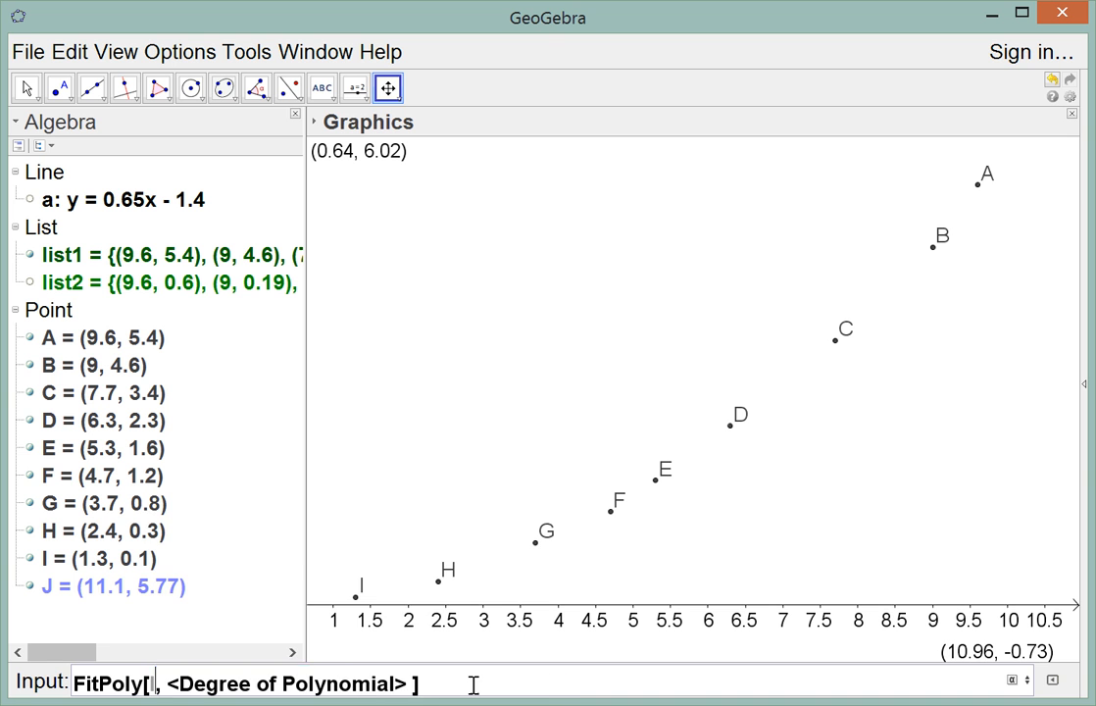
pyautogui.write('1')
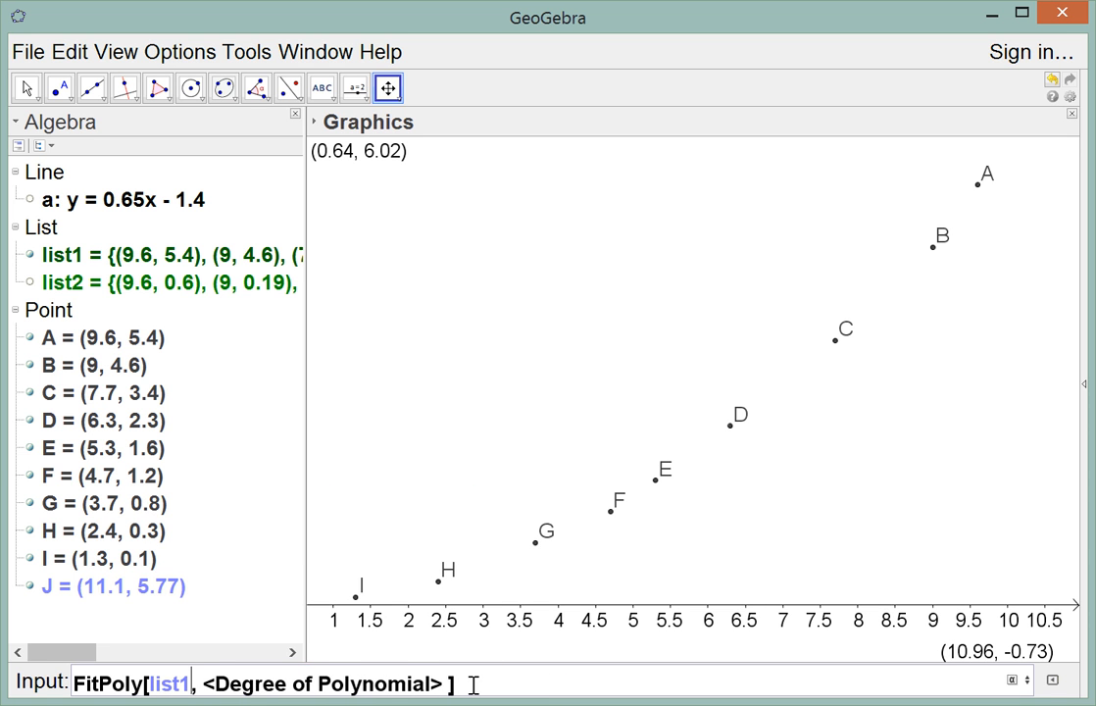
pyautogui.press('Tab')
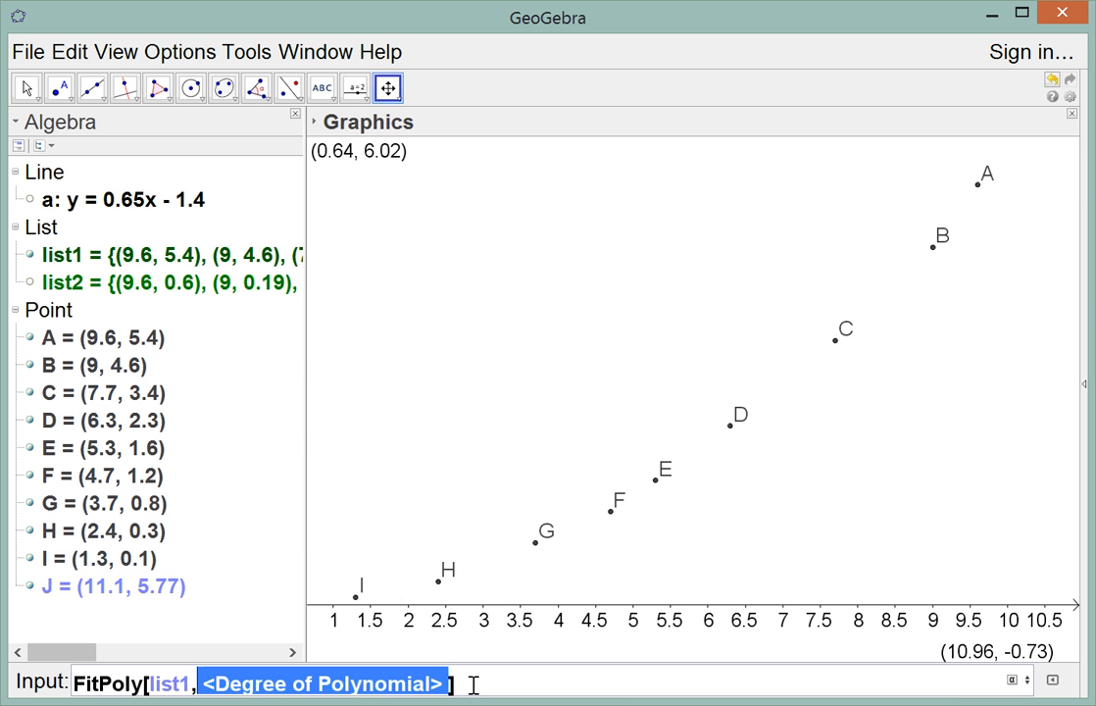
pyautogui.write('2')
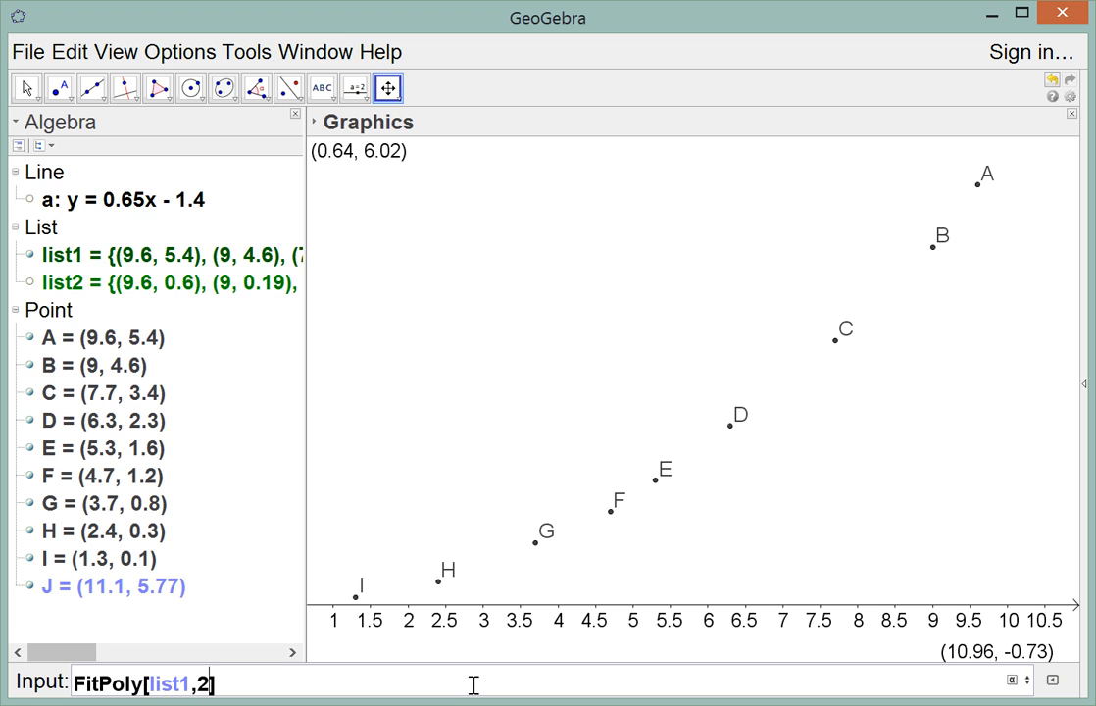
pyautogui.press('Return')
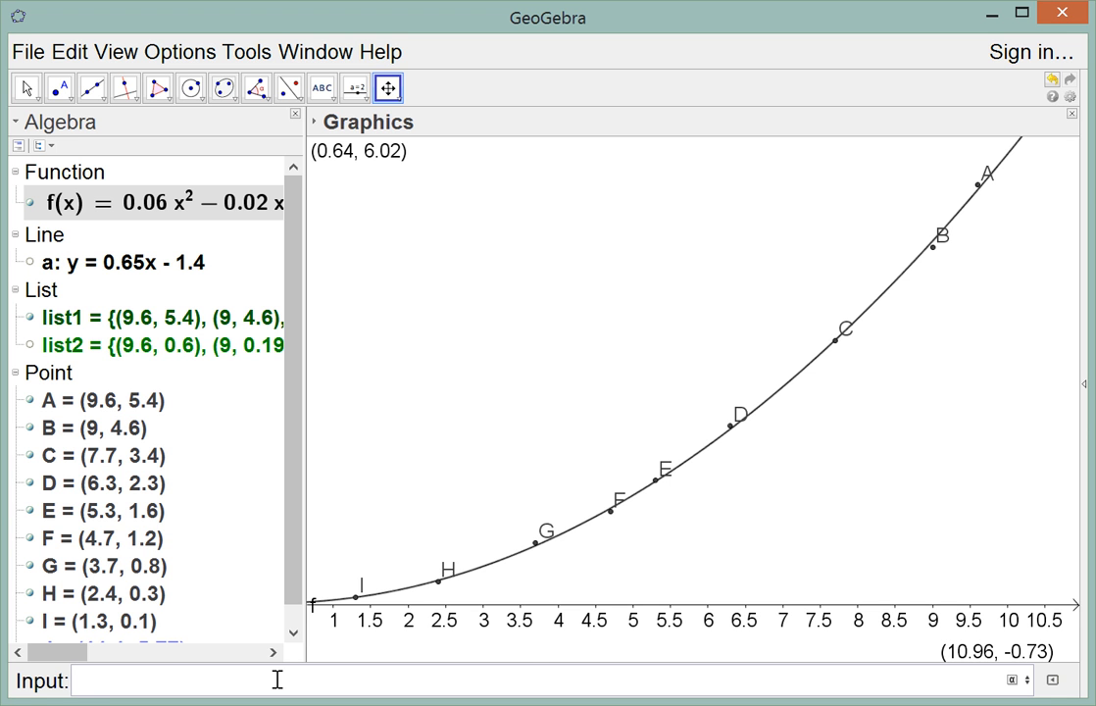
# Create the residual plot of the quadratic fit by running ResidualPlot[list1, f(x)].
pyautogui.write('residu')
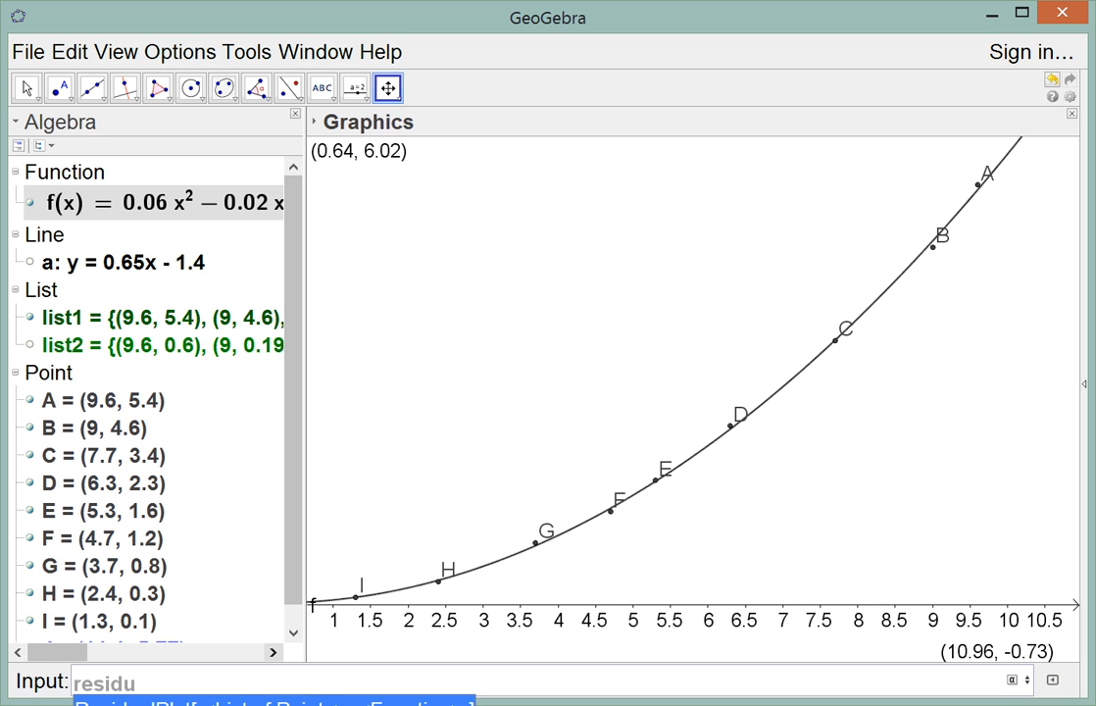
pyautogui.click(350, 699)
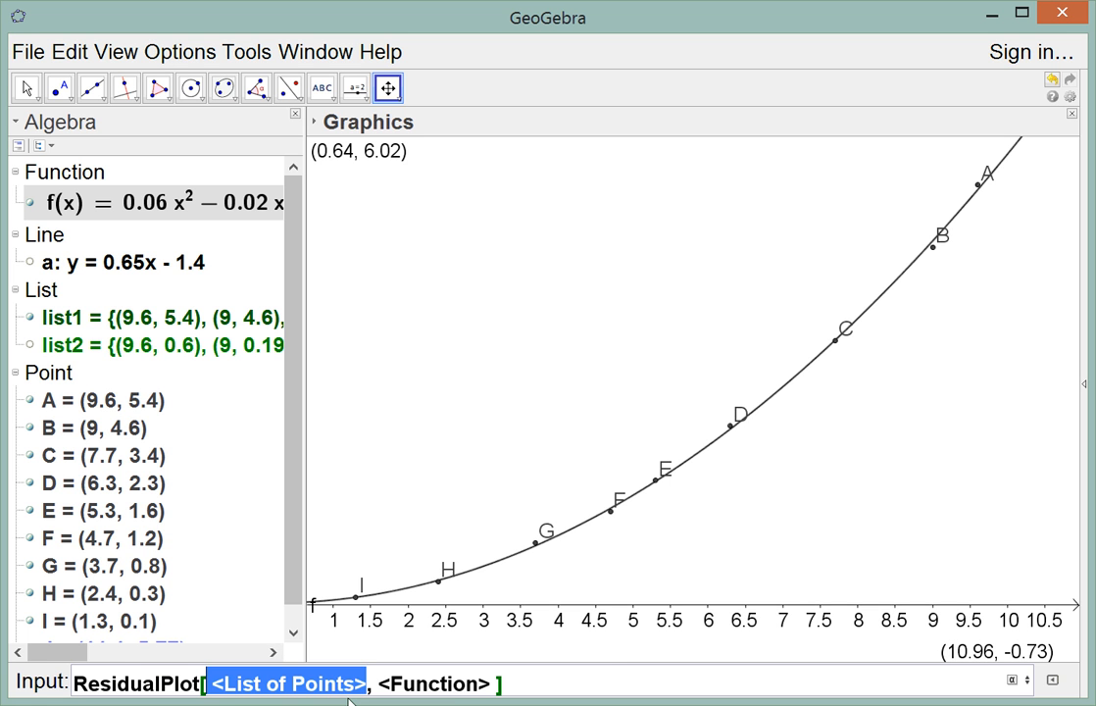
pyautogui.write('list1')
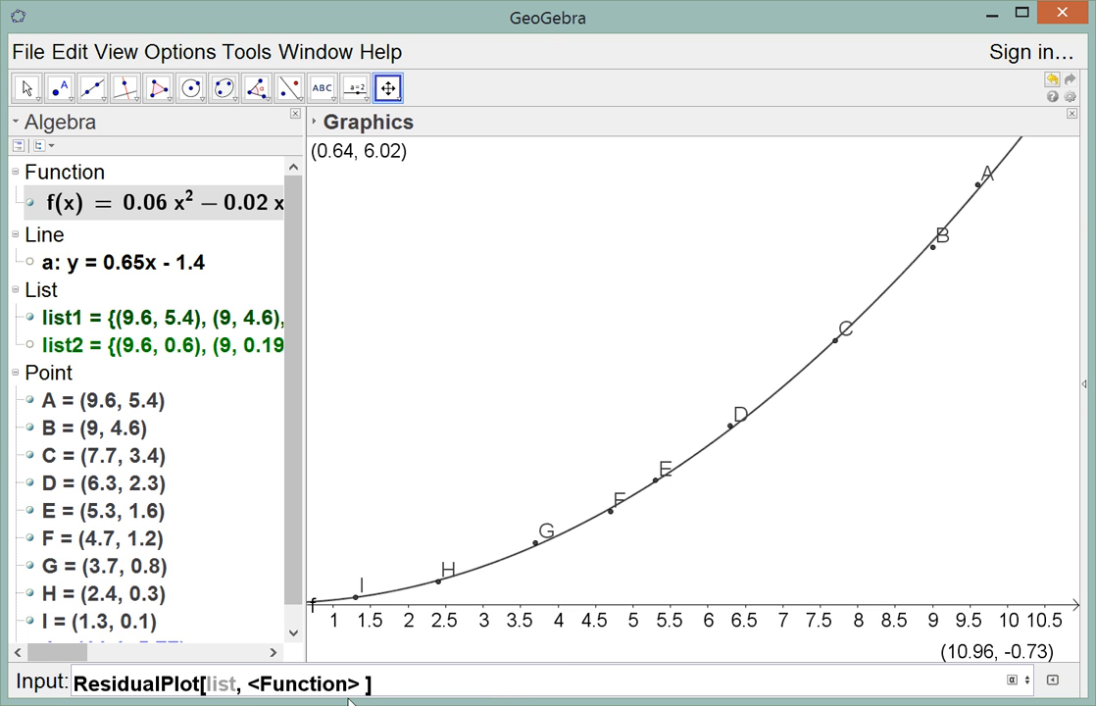
pyautogui.press('Tab')
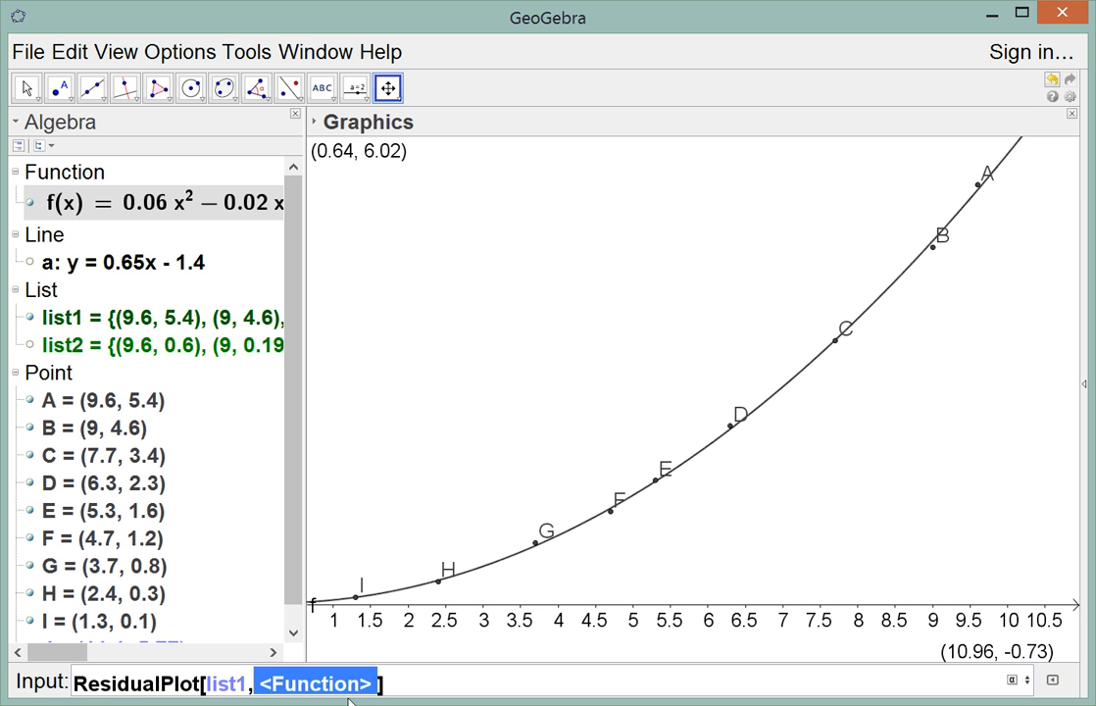
pyautogui.write('f(x)')
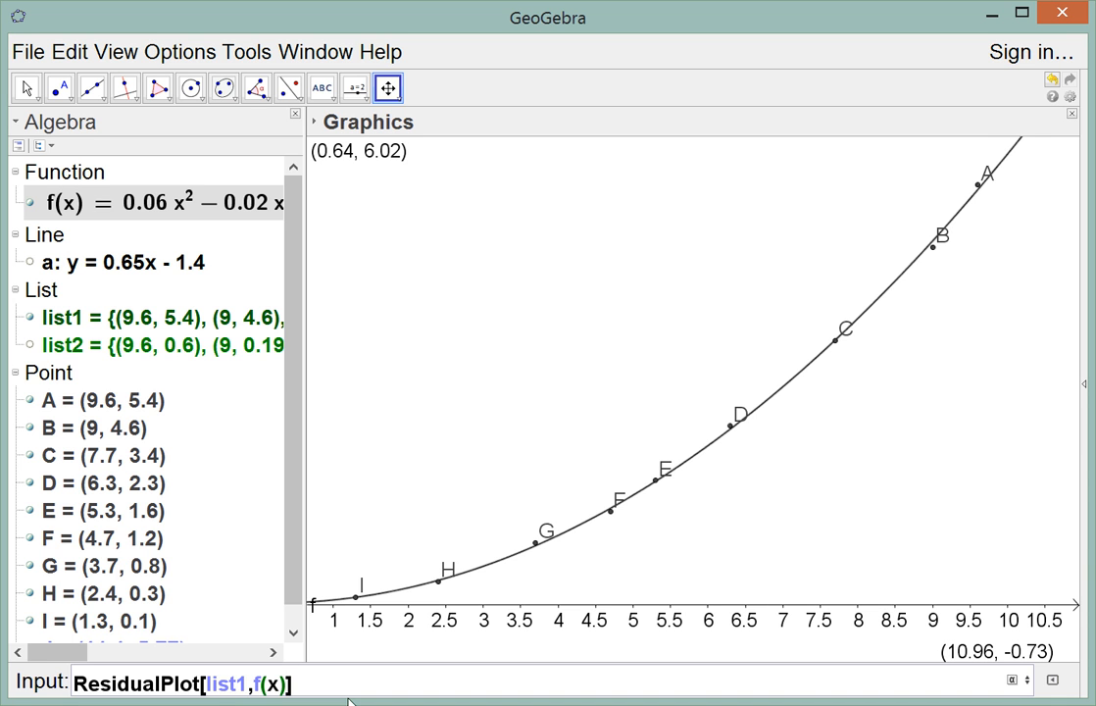
pyautogui.press('Return')
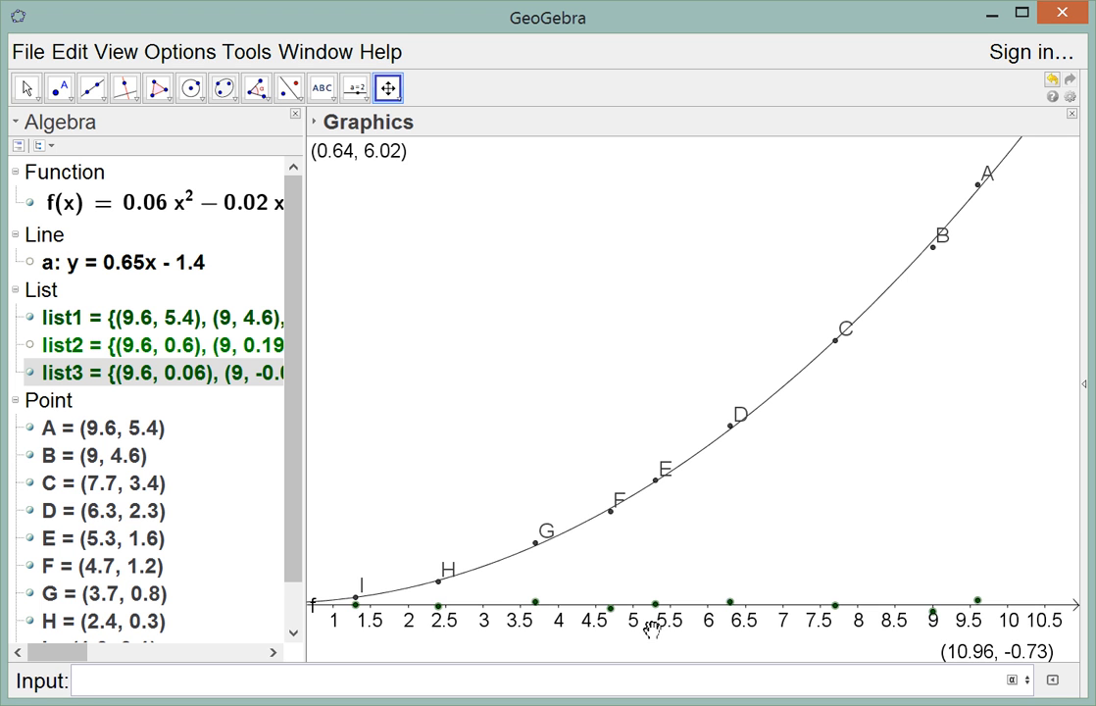
# Begin entering another residual plot command, starting with "resi".
pyautogui.write('re')
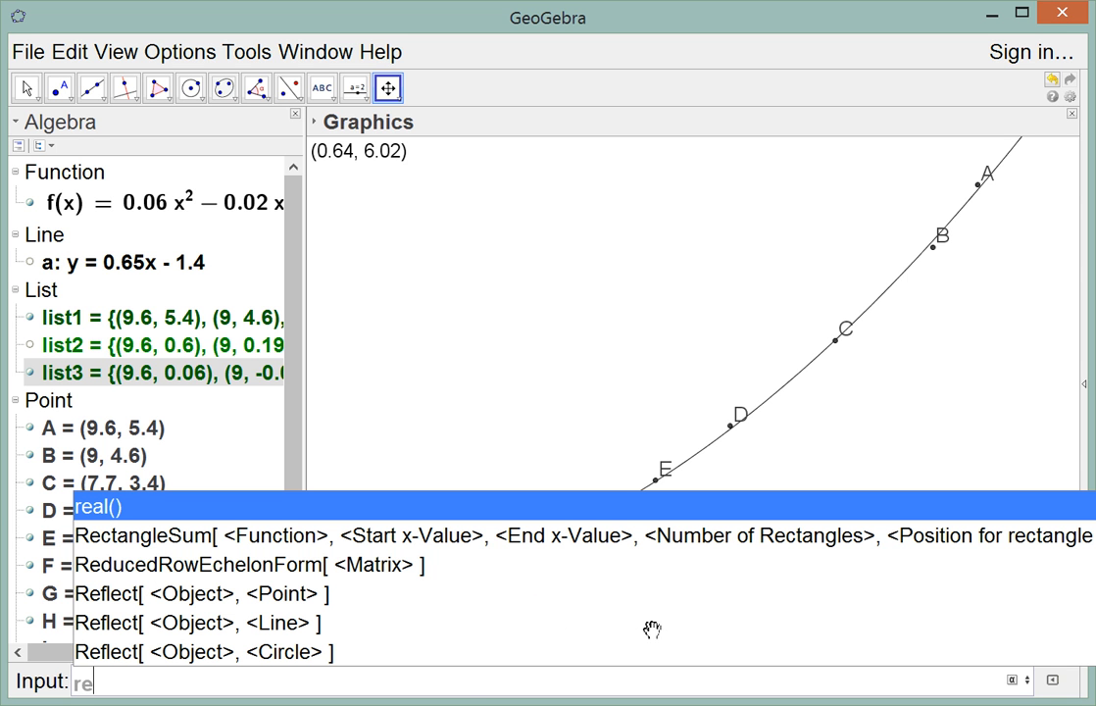
pyautogui.write('s')
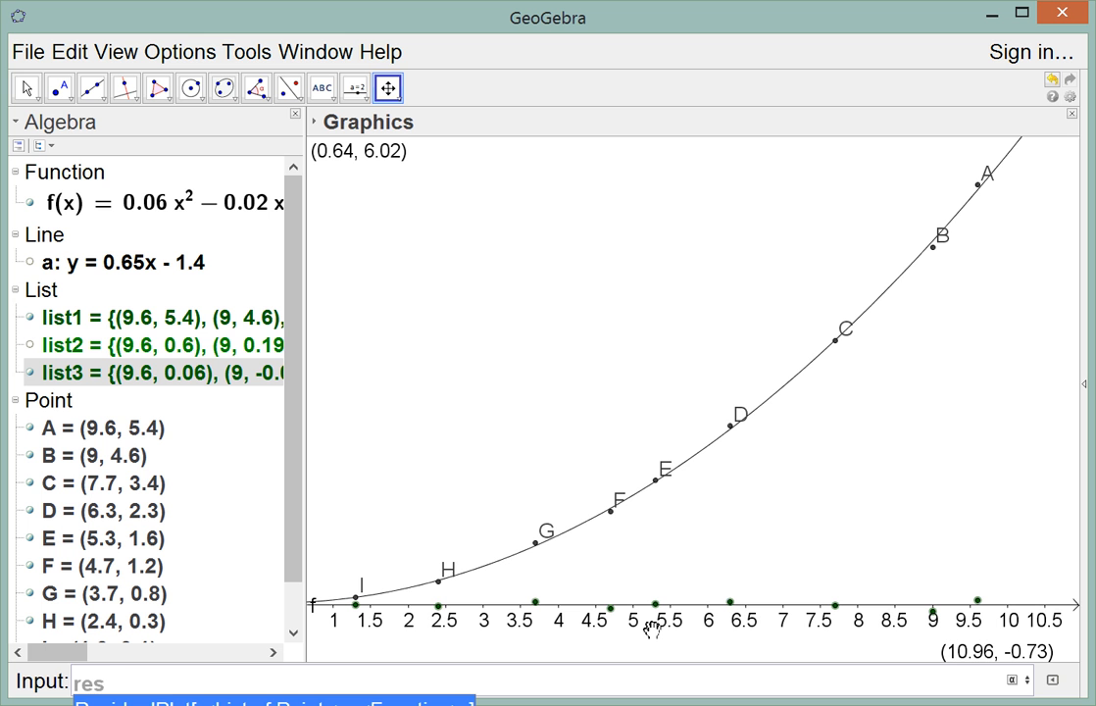
pyautogui.write('i')
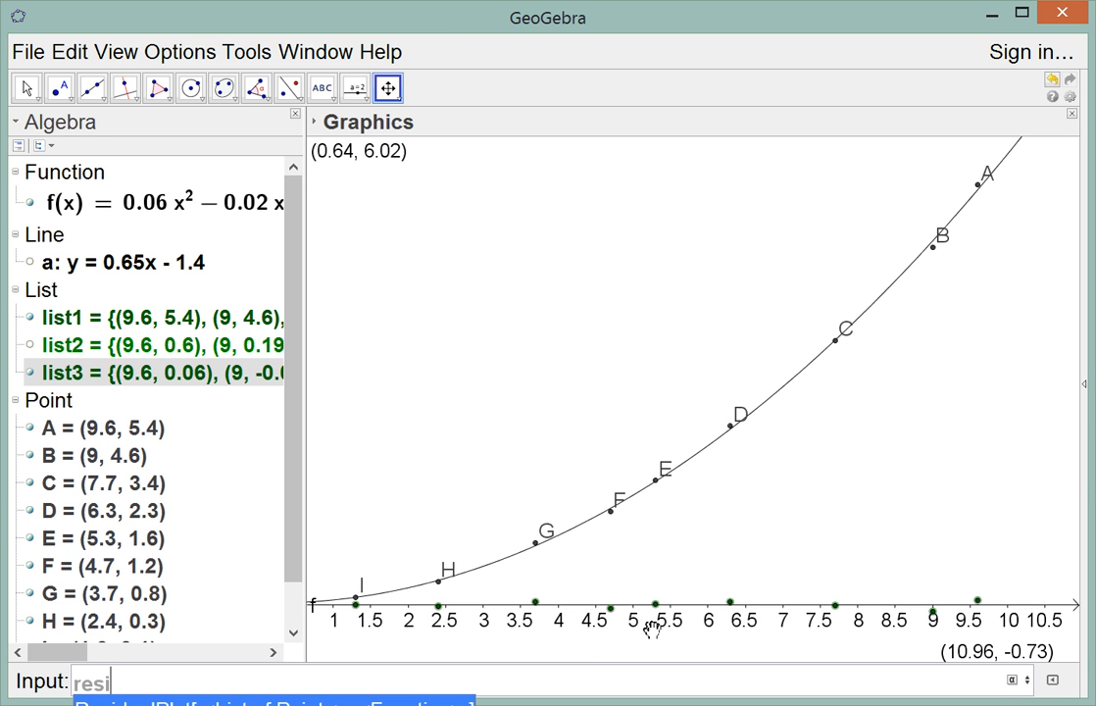